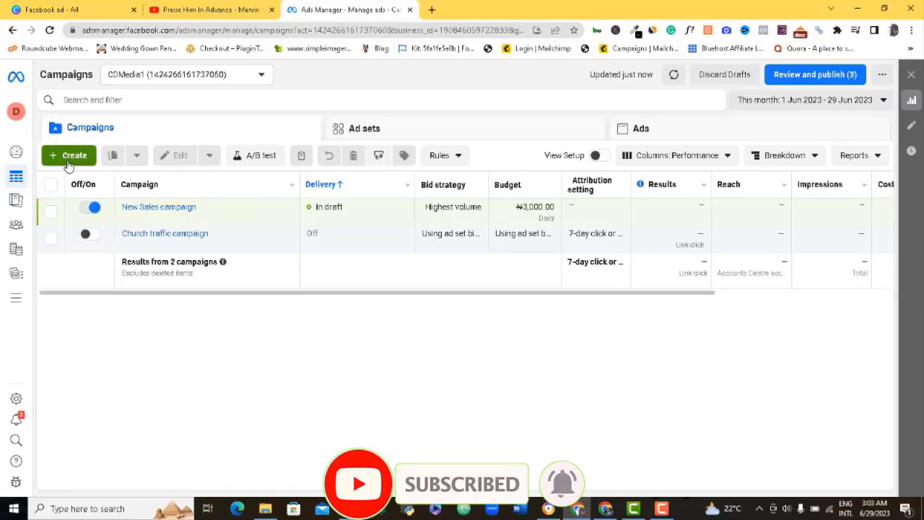
# Create a new campaign with the Sales objective and proceed to its ad set settings.
pyautogui.click(67, 163)
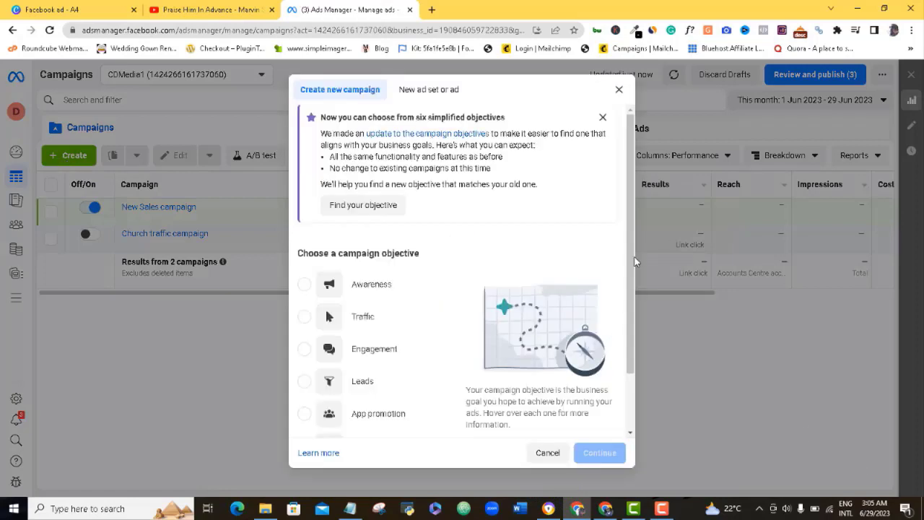
pyautogui.moveTo(630, 235); pyautogui.dragTo(634, 326)
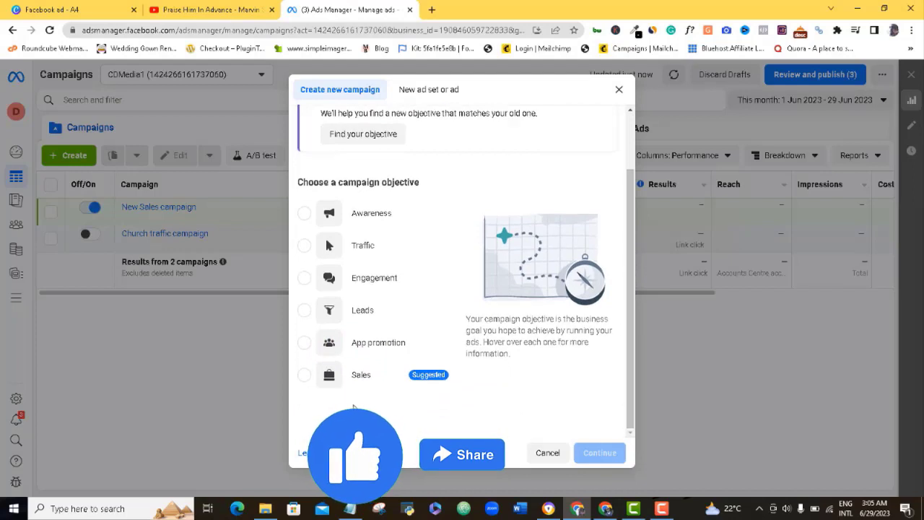
pyautogui.moveTo(301, 375)
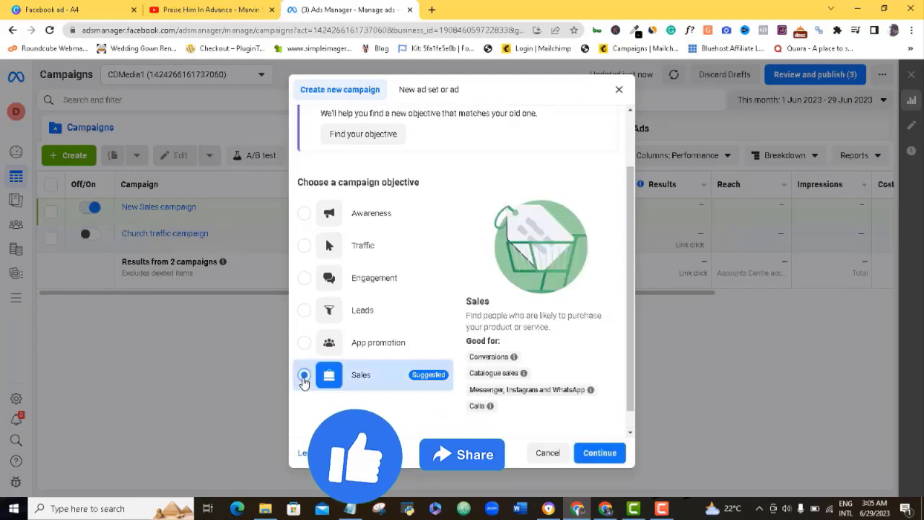
pyautogui.click(304, 374)
pyautogui.click(598, 455)
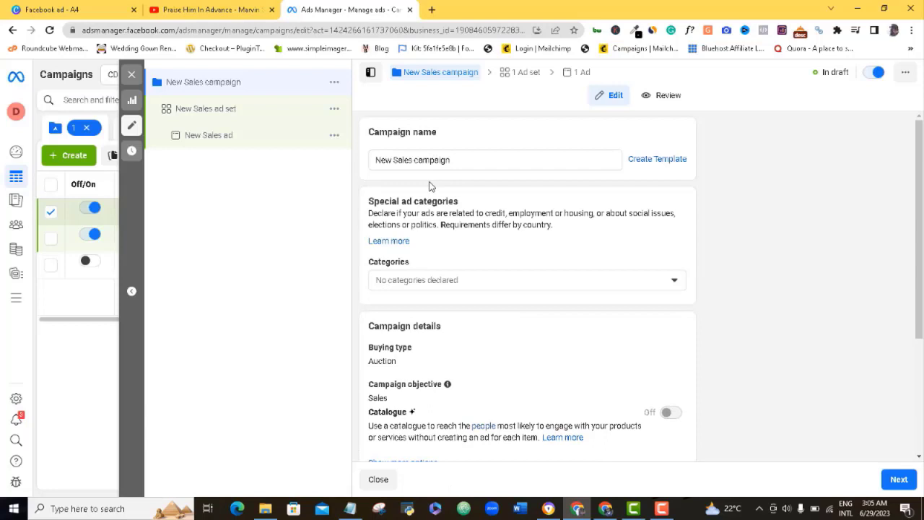
pyautogui.moveTo(919, 193); pyautogui.dragTo(922, 363)
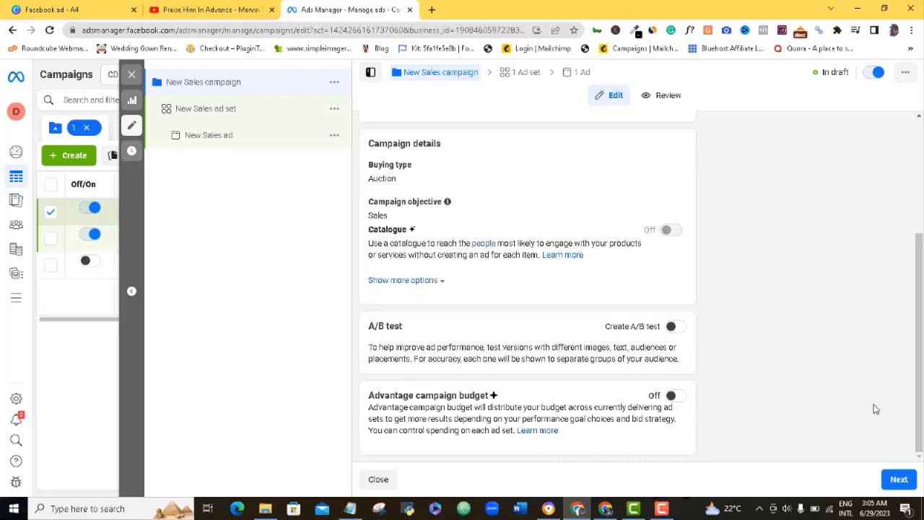
pyautogui.click(895, 483)
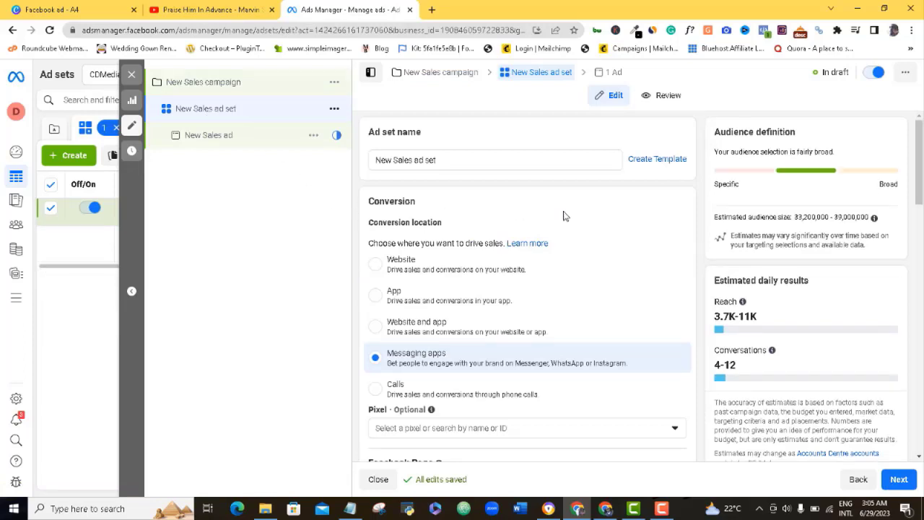
# Make WhatsApp the only messaging app destination for the ad set by enabling it and deselecting Messenger.
pyautogui.moveTo(920, 168)
pyautogui.mouseDown()
pyautogui.moveTo(921, 150)
pyautogui.moveTo(920, 184)
pyautogui.moveTo(911, 152)
pyautogui.moveTo(920, 167)
pyautogui.mouseUp()
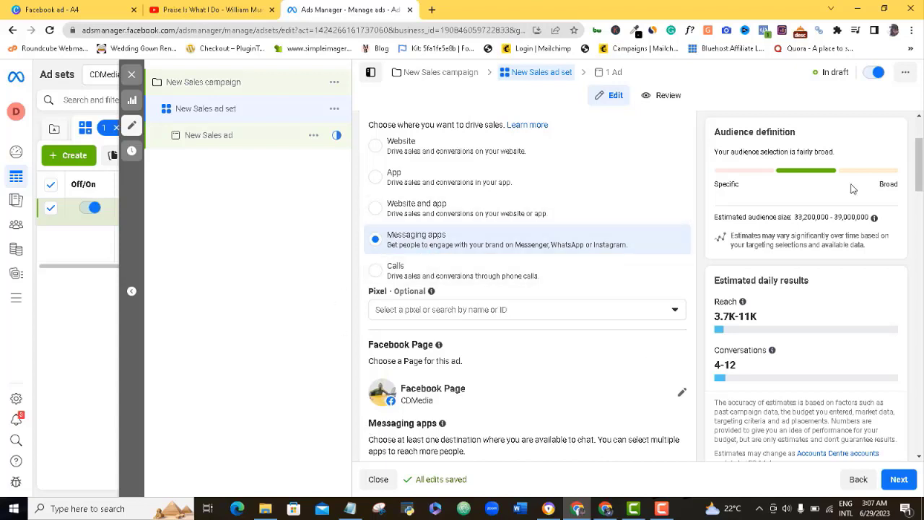
pyautogui.moveTo(919, 170); pyautogui.dragTo(920, 203)
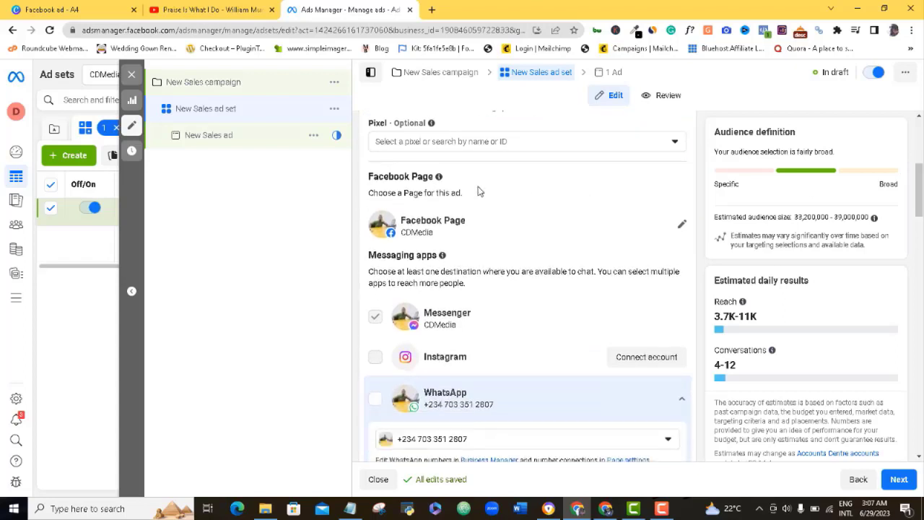
pyautogui.moveTo(920, 193); pyautogui.dragTo(920, 210)
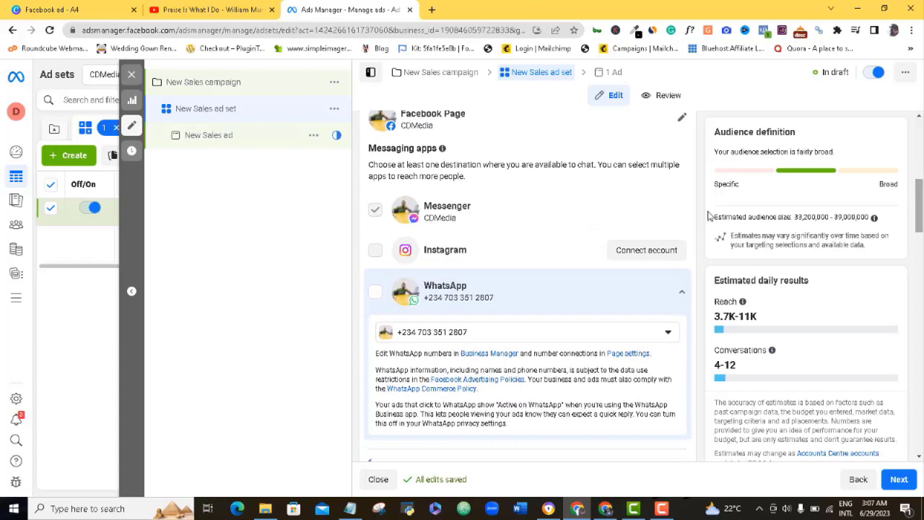
pyautogui.click(375, 294)
pyautogui.rightClick(417, 316)
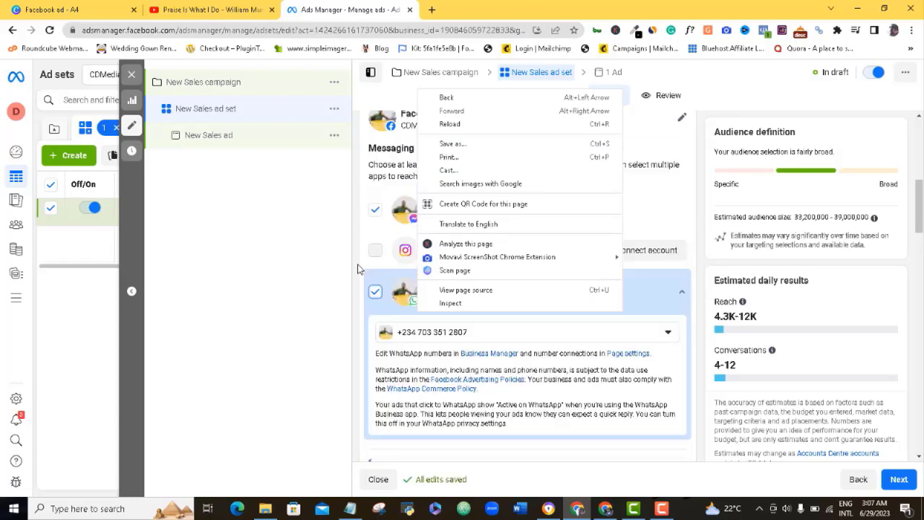
pyautogui.click(379, 218)
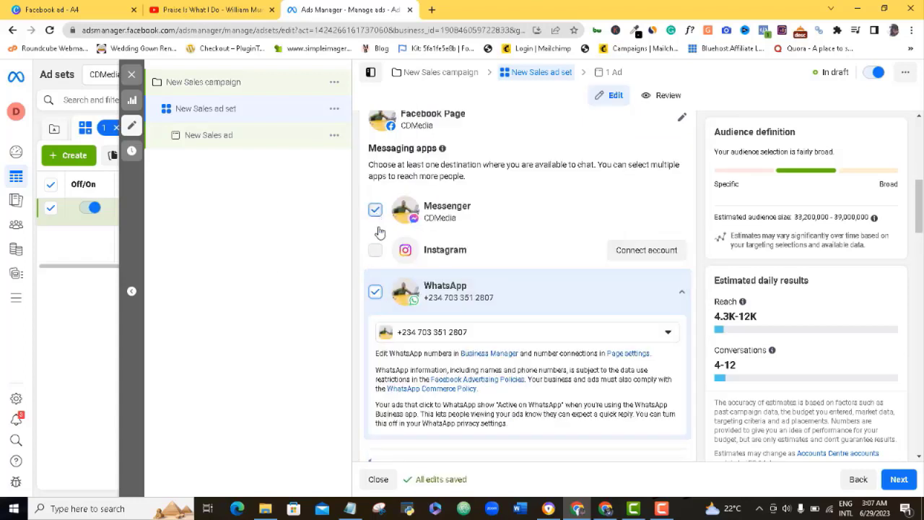
pyautogui.click(375, 210)
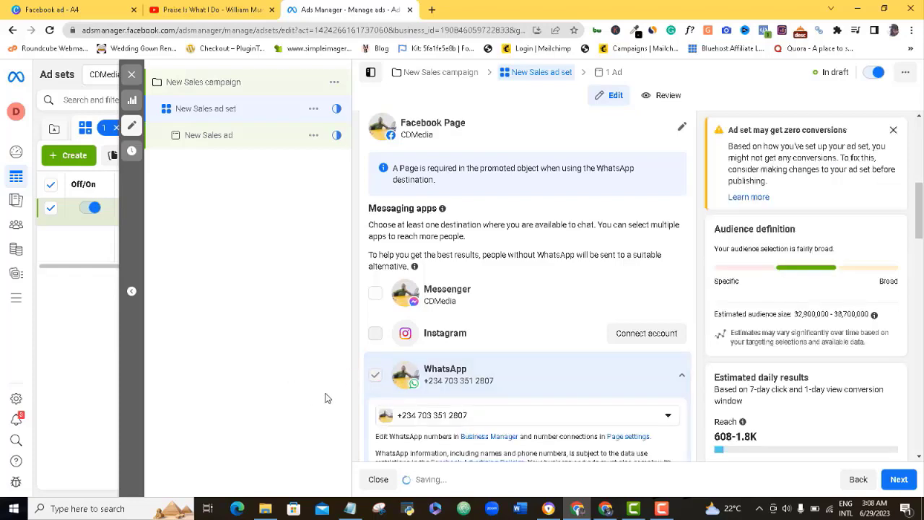
# Set the ad set's daily budget to ₦2,000.00.
pyautogui.moveTo(920, 217); pyautogui.dragTo(921, 304)
pyautogui.scroll(-3, 575, 275)
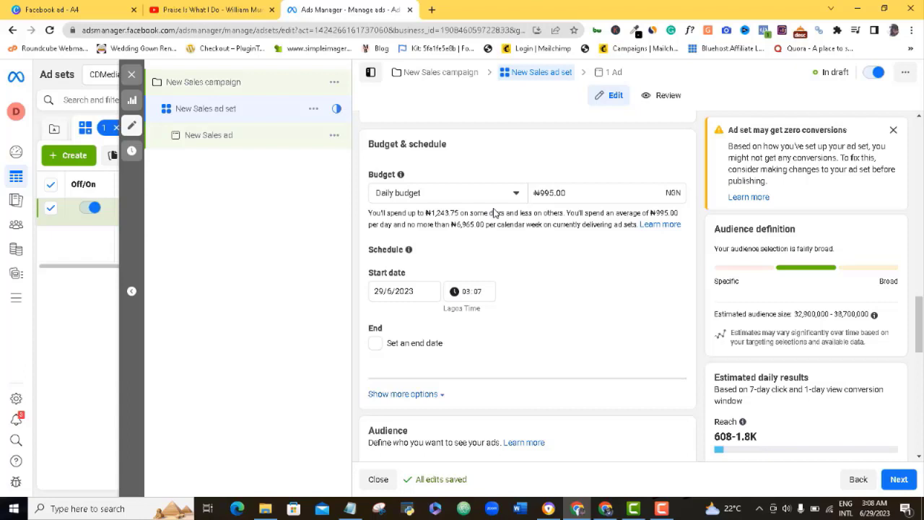
pyautogui.click(554, 193)
pyautogui.press('BackSpace')
pyautogui.press('BackSpace')
pyautogui.press('BackSpace')
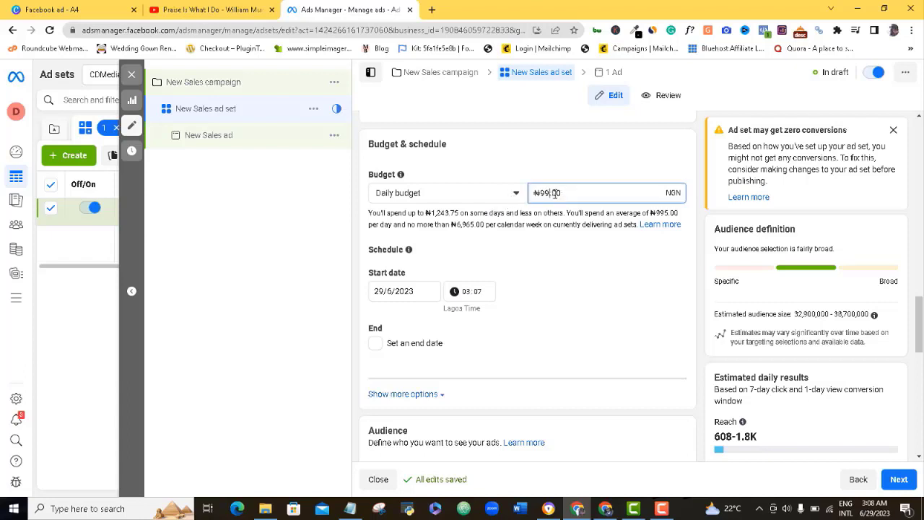
pyautogui.write('200')
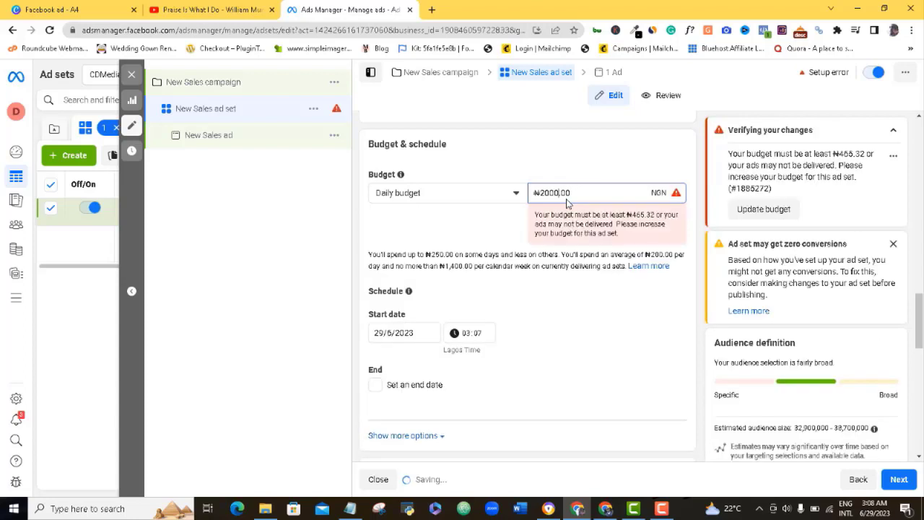
pyautogui.write('0')
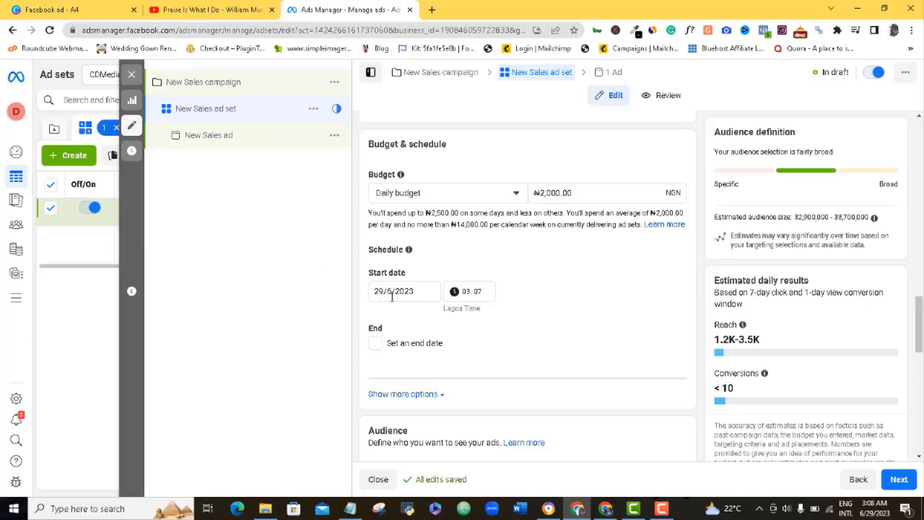
# Exclude the city of Calabar, Cross River State, Nigeria from the audience locations.
pyautogui.scroll(-2, 876, 324)
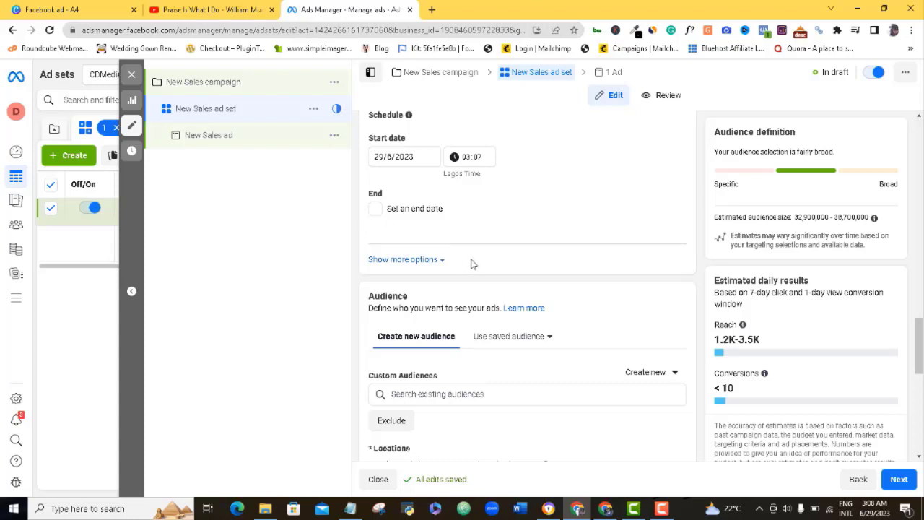
pyautogui.moveTo(921, 340); pyautogui.dragTo(920, 360)
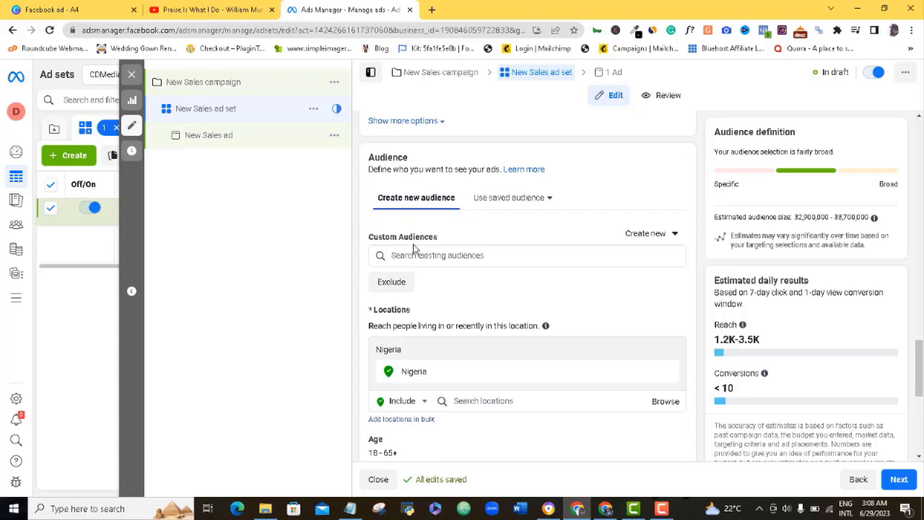
pyautogui.moveTo(921, 366); pyautogui.dragTo(921, 390)
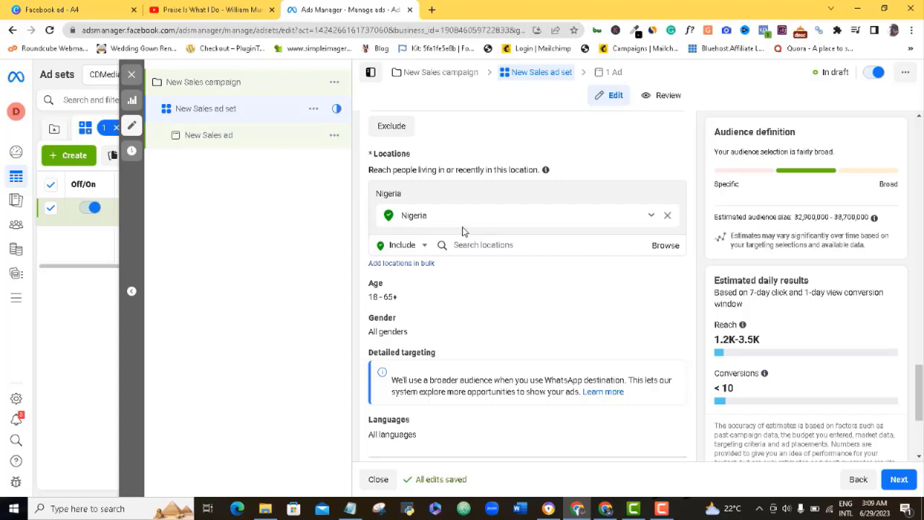
pyautogui.click(424, 246)
pyautogui.click(396, 278)
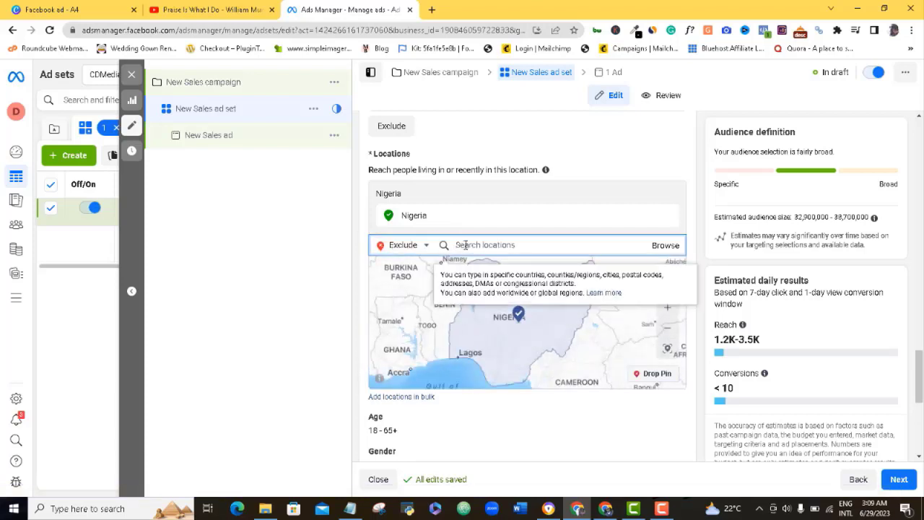
pyautogui.write('cal')
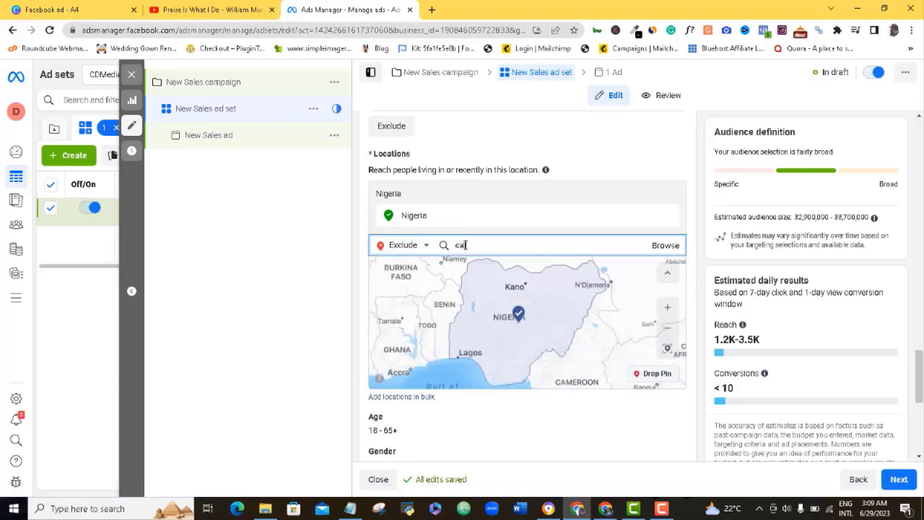
pyautogui.write('aba')
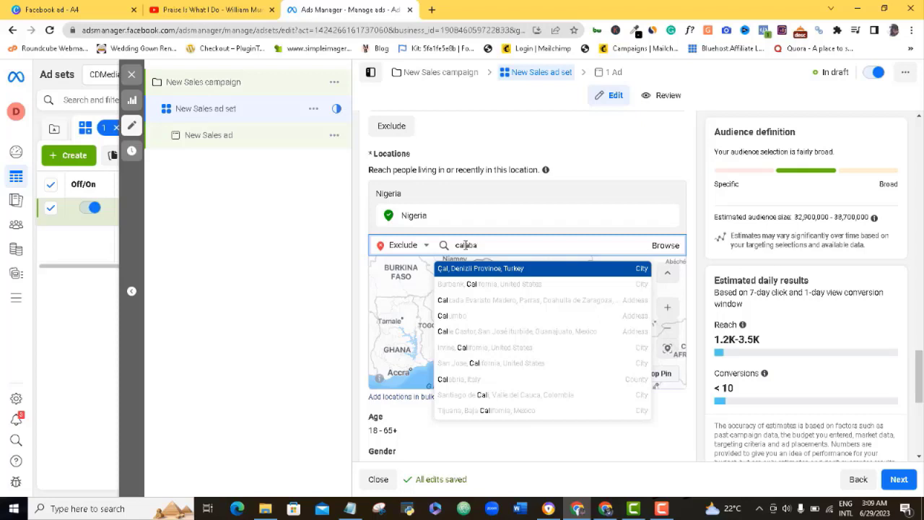
pyautogui.write('r')
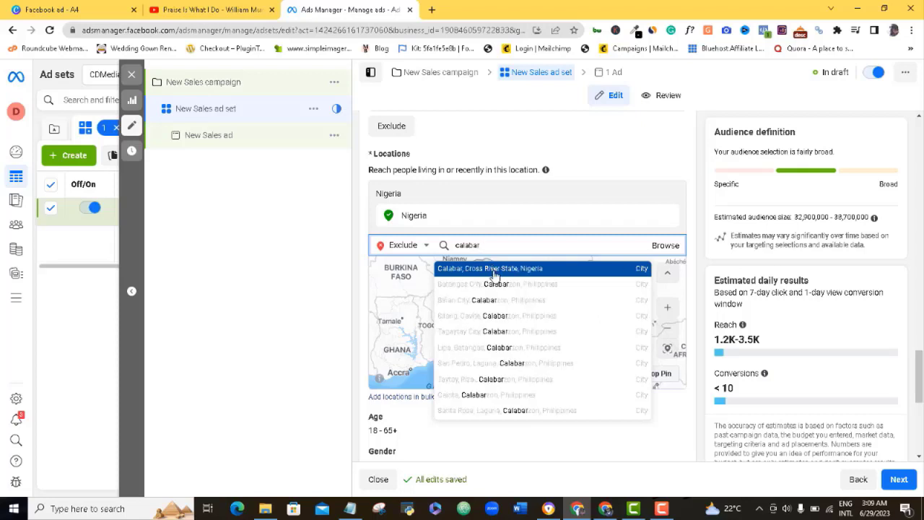
pyautogui.click(495, 271)
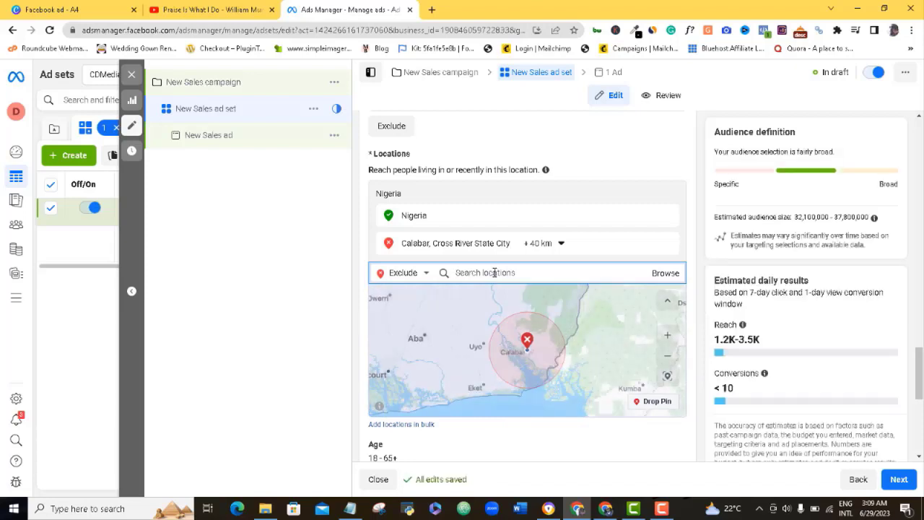
# Exclude the city of Sokoto, Sokoto State, and the whole of Borno State from the audience locations.
pyautogui.write('Sokoto')
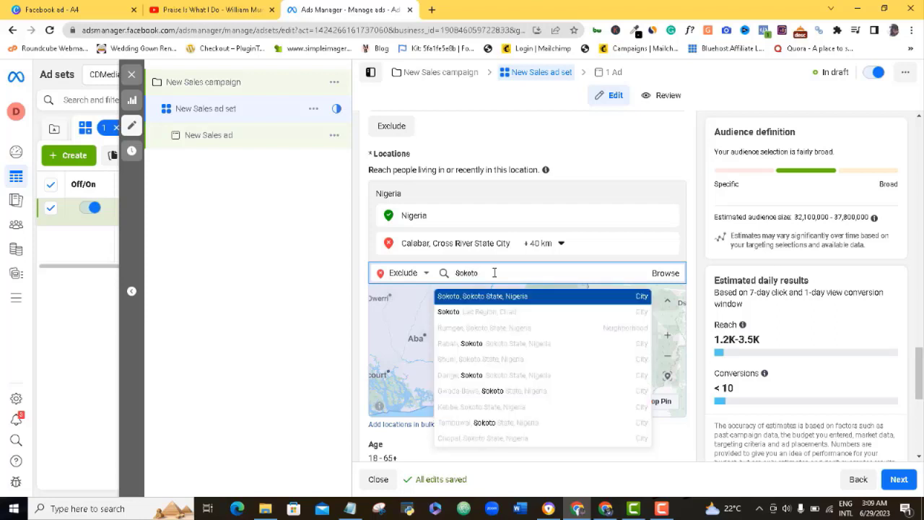
pyautogui.click(465, 296)
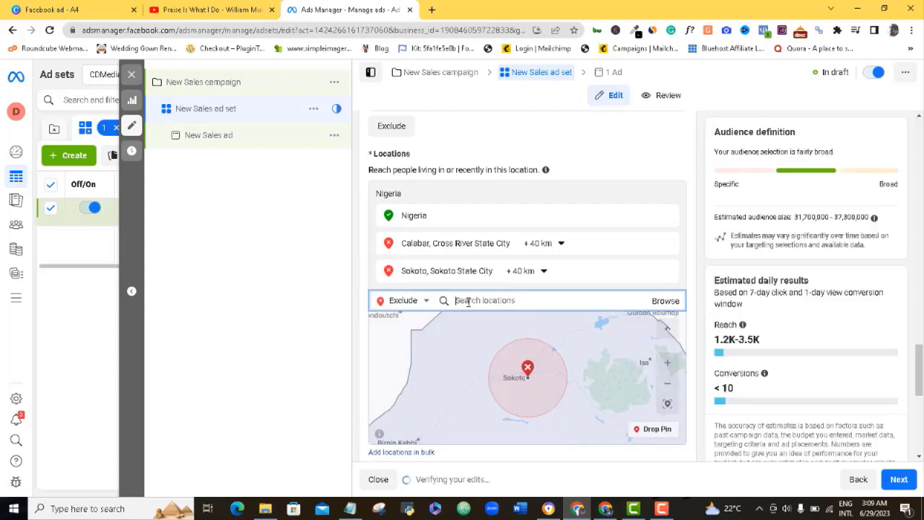
pyautogui.write('Borno')
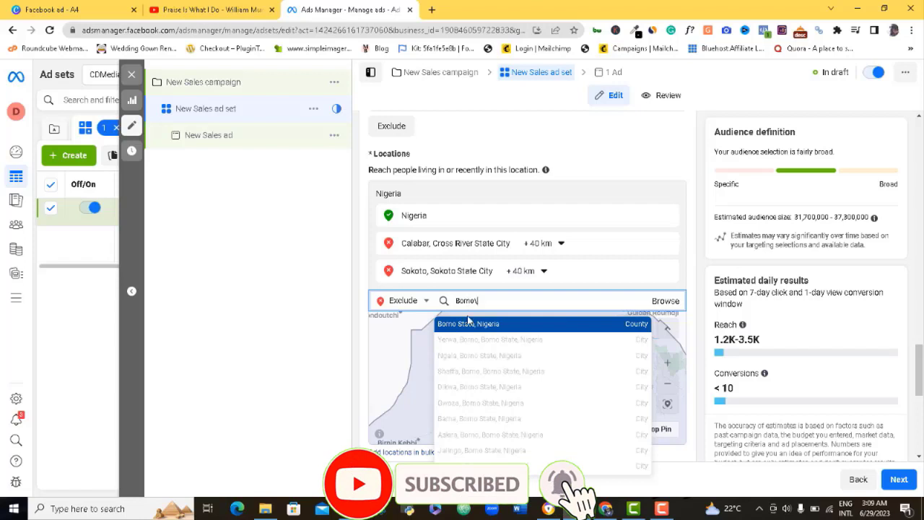
pyautogui.click(476, 324)
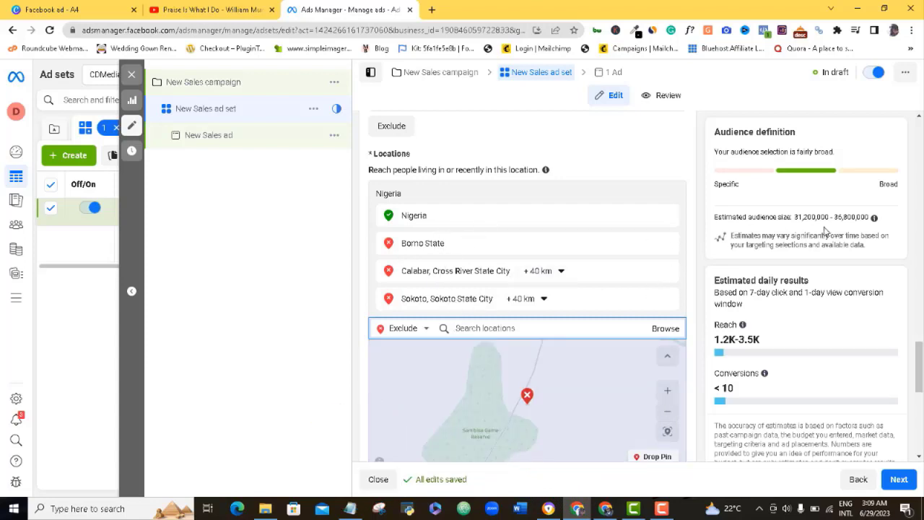
# Keep the default age, gender, language and Advantage+ placement settings, and proceed to the new ad's creative source and format options.
pyautogui.moveTo(918, 359); pyautogui.dragTo(919, 363)
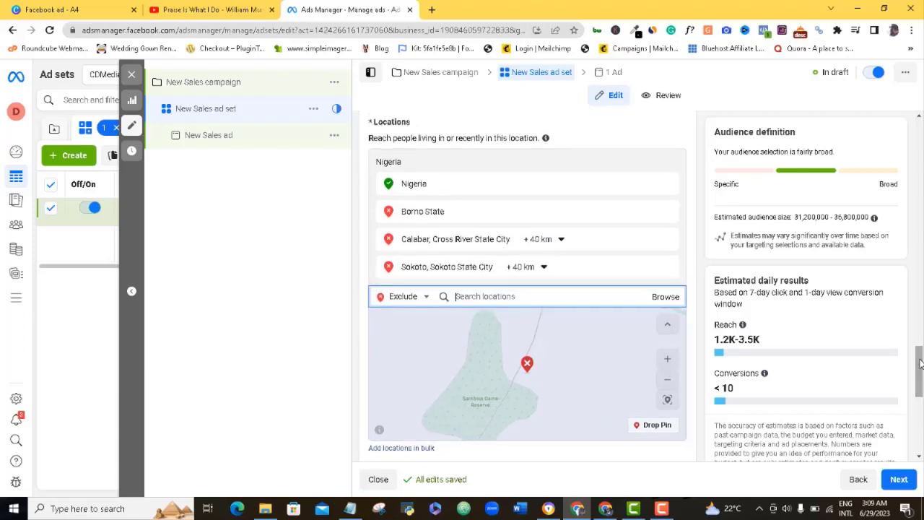
pyautogui.moveTo(919, 363); pyautogui.dragTo(919, 400)
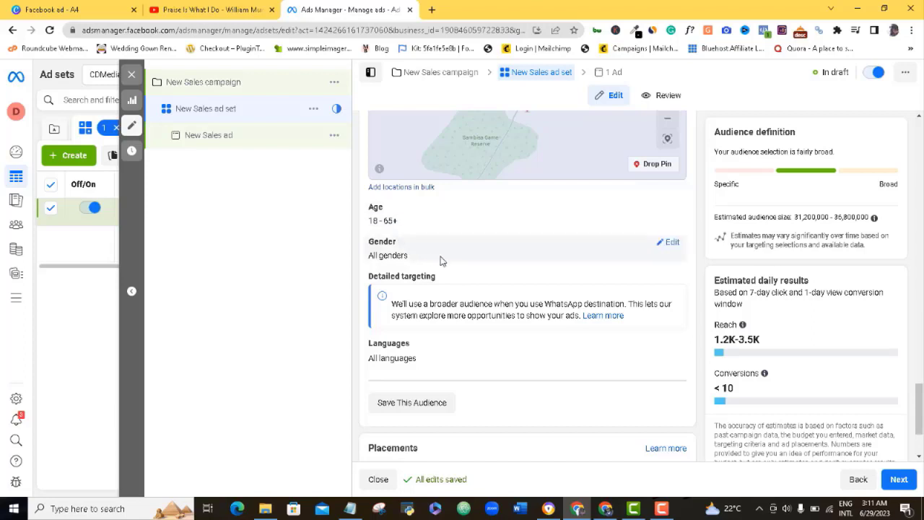
pyautogui.moveTo(399, 243)
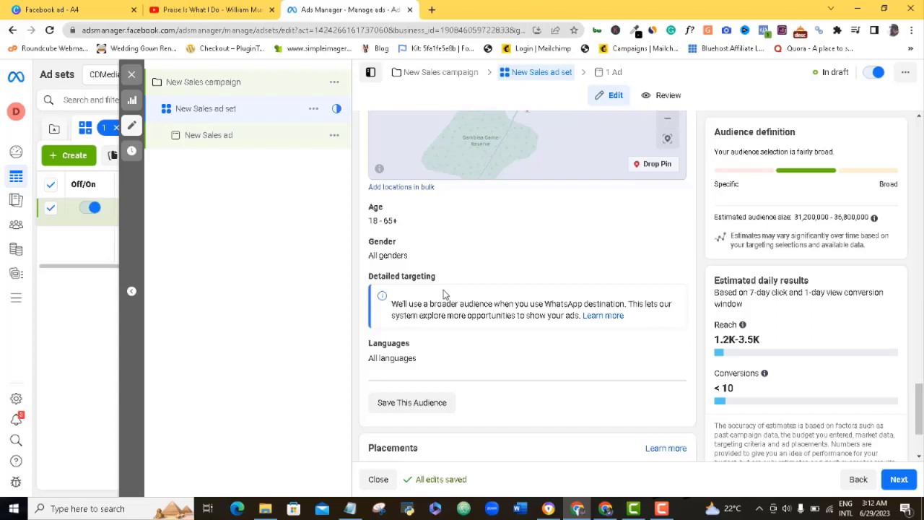
pyautogui.scroll(-1, 919, 408)
pyautogui.scroll(-2, 919, 410)
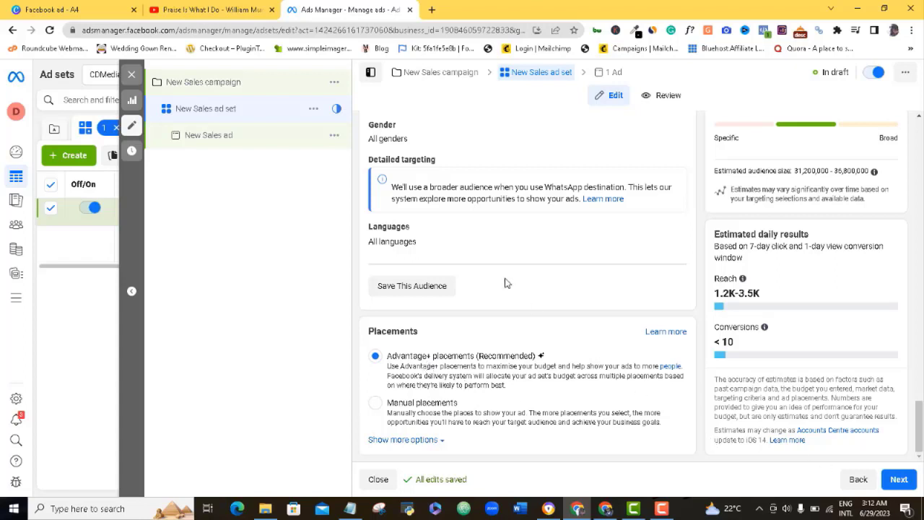
pyautogui.click(898, 480)
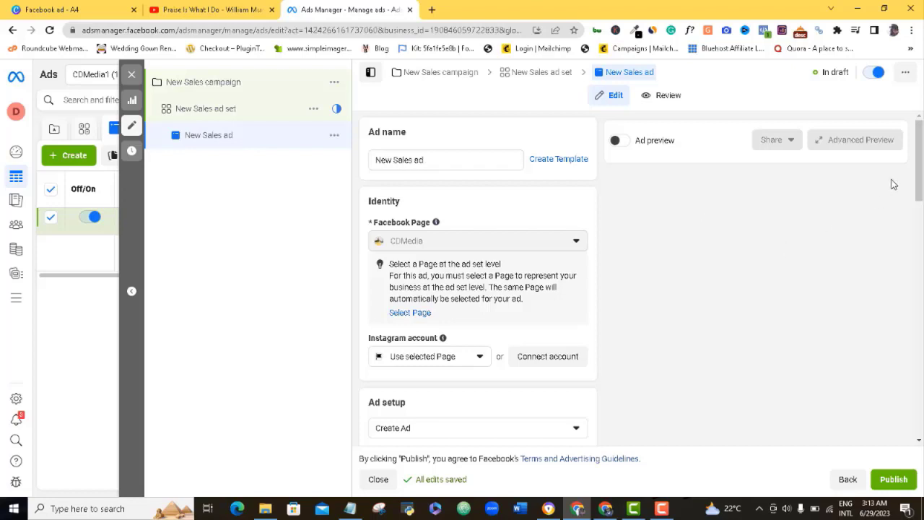
pyautogui.moveTo(920, 166); pyautogui.dragTo(921, 207)
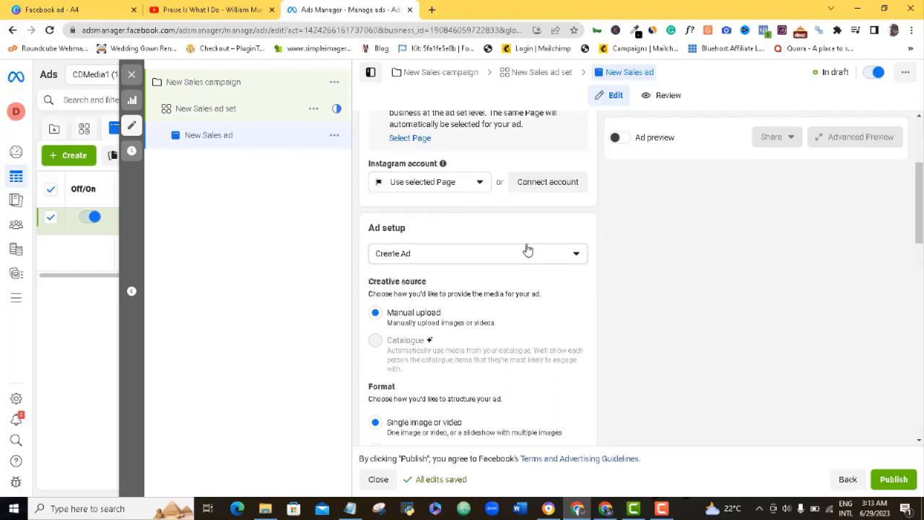
pyautogui.moveTo(920, 195); pyautogui.dragTo(920, 211)
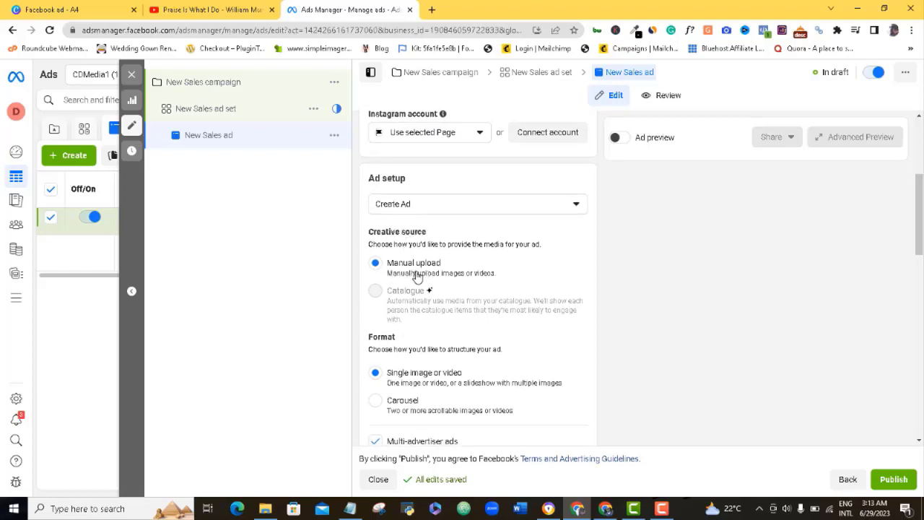
# Keep manual upload and the single image or video format, and upload the image "Bleu Vox (4)" from Downloads as ad media.
pyautogui.moveTo(375, 291)
pyautogui.moveTo(427, 276)
pyautogui.scroll(-1, 917, 231)
pyautogui.scroll(-2, 921, 230)
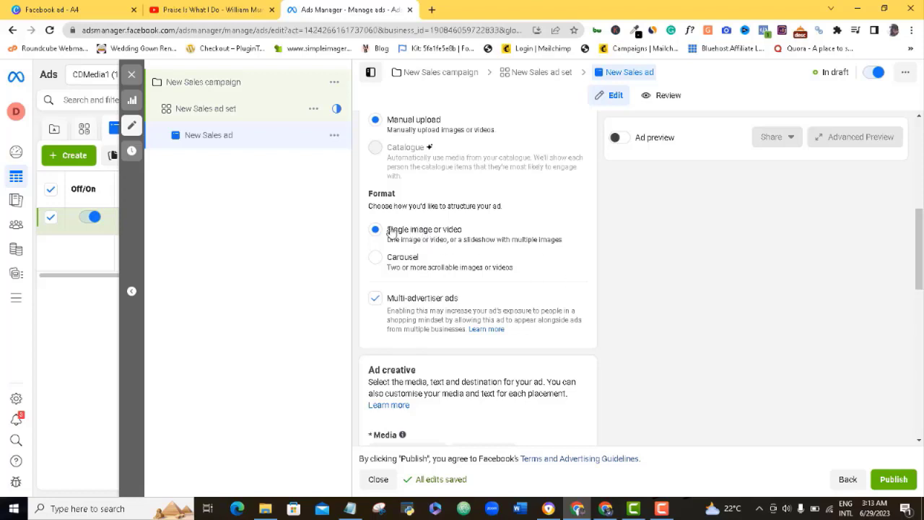
pyautogui.moveTo(921, 245); pyautogui.dragTo(921, 319)
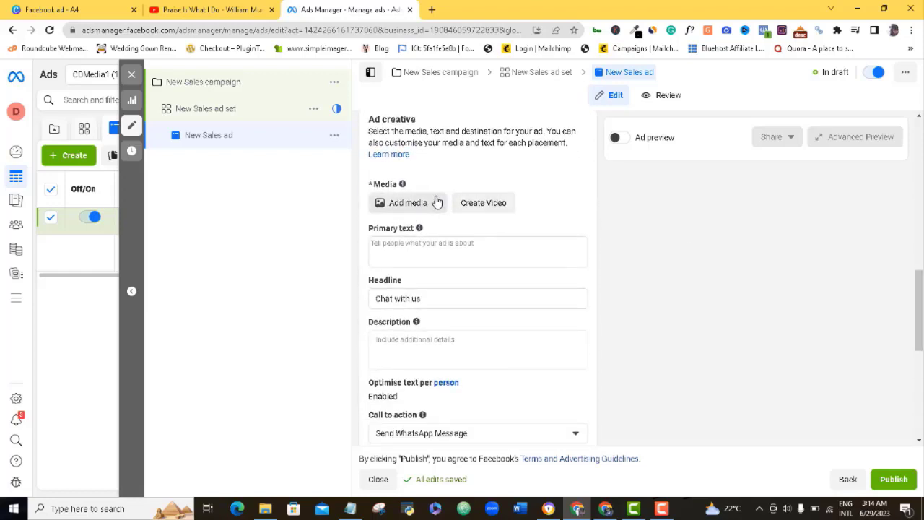
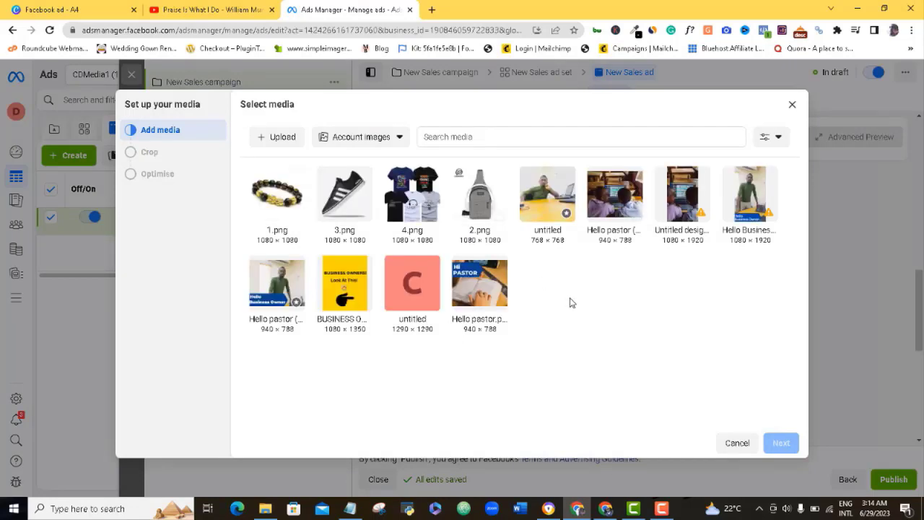
pyautogui.click(279, 144)
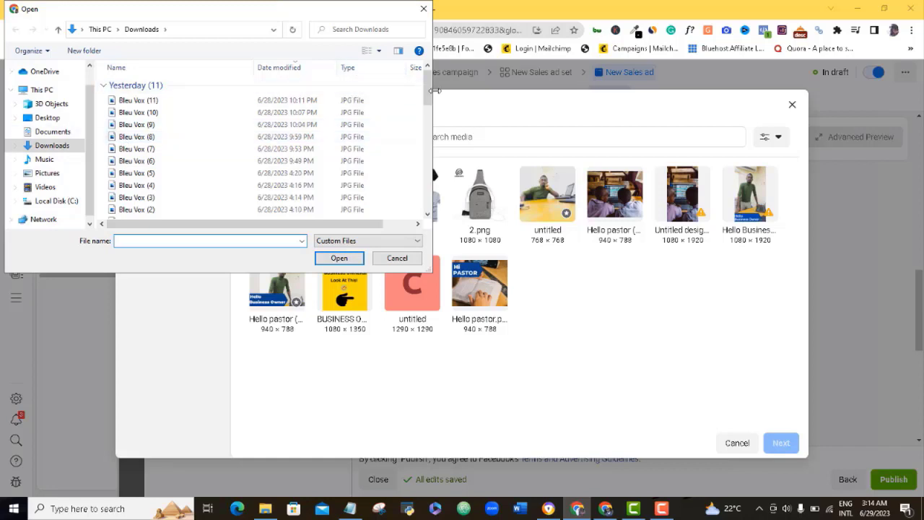
pyautogui.moveTo(430, 91)
pyautogui.mouseDown()
pyautogui.moveTo(432, 153)
pyautogui.moveTo(432, 103)
pyautogui.mouseUp()
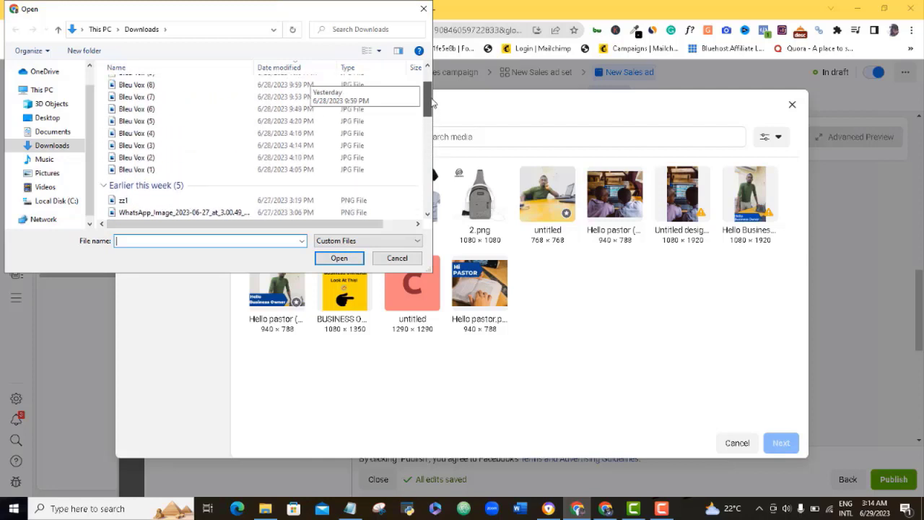
pyautogui.doubleClick(153, 134)
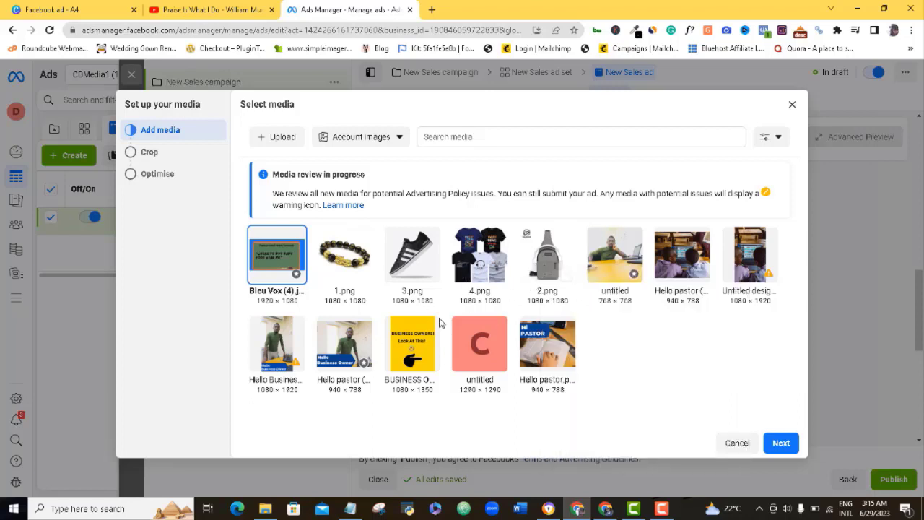
# Choose 4.png as the ad's media, keeping the recommended placement crops and the allowed enhancements.
pyautogui.click(476, 261)
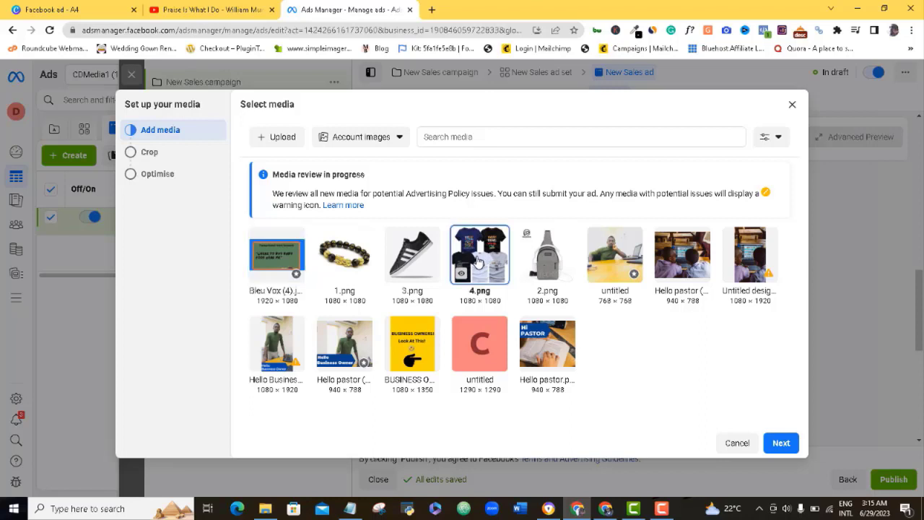
pyautogui.click(781, 443)
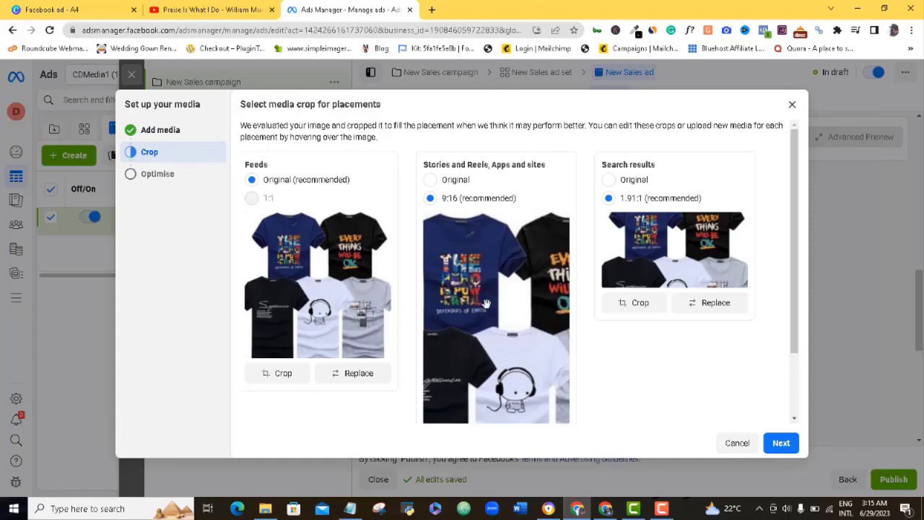
pyautogui.scroll(-2, 643, 363)
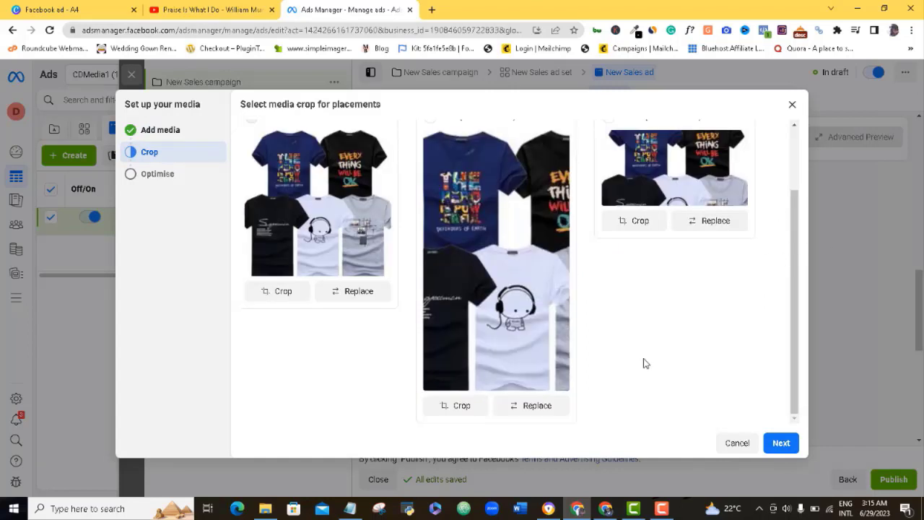
pyautogui.click(779, 443)
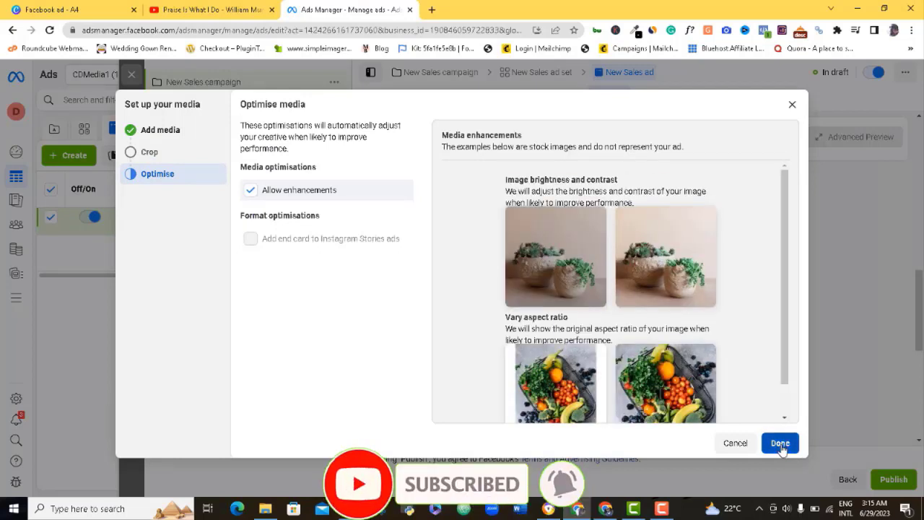
pyautogui.click(780, 446)
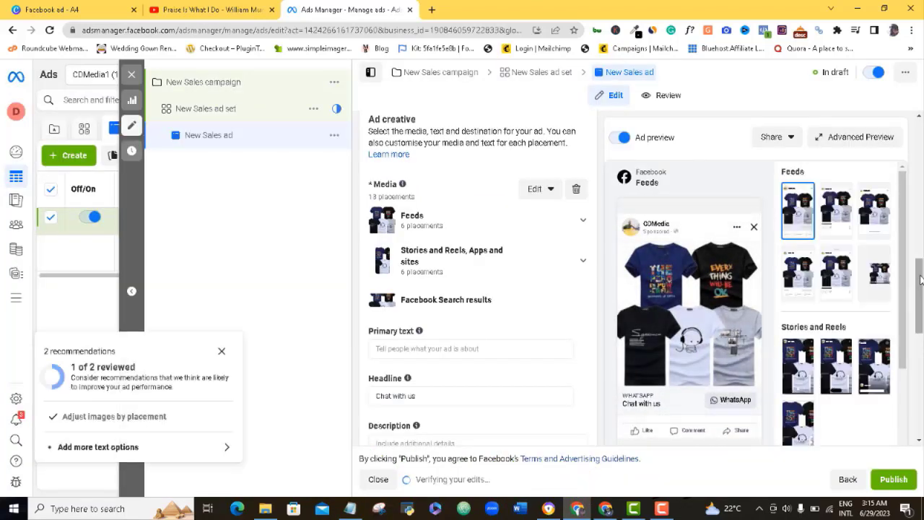
# Replace the ad's default headline with "Make 100k Or More Selling Boxers".
pyautogui.scroll(-2, 718, 294)
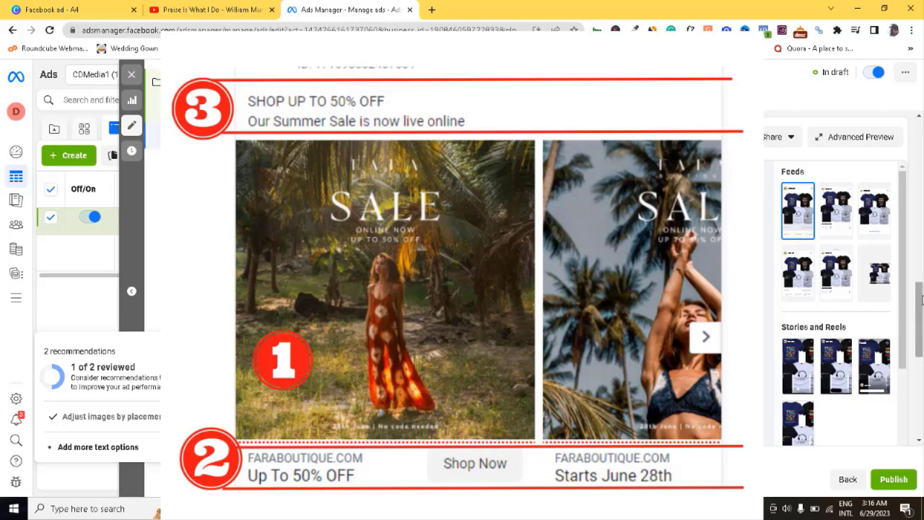
pyautogui.moveTo(920, 309); pyautogui.dragTo(920, 290)
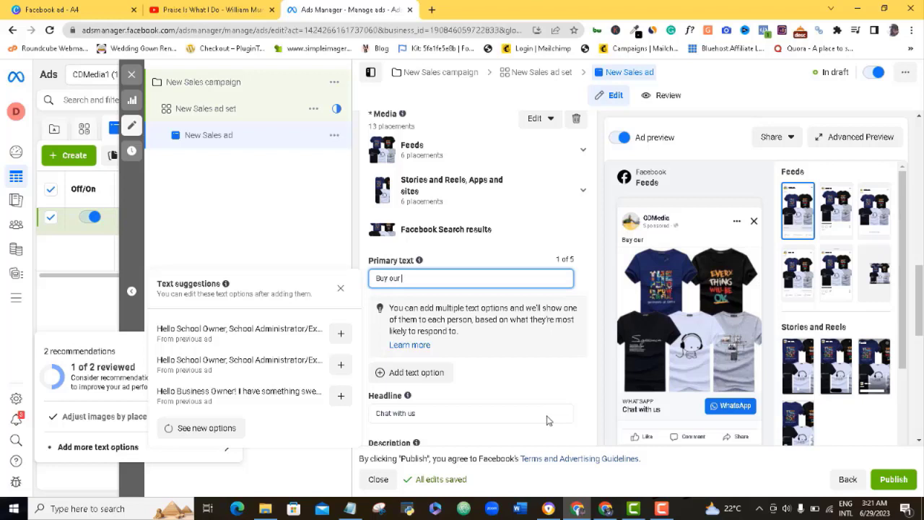
pyautogui.moveTo(920, 317); pyautogui.dragTo(920, 345)
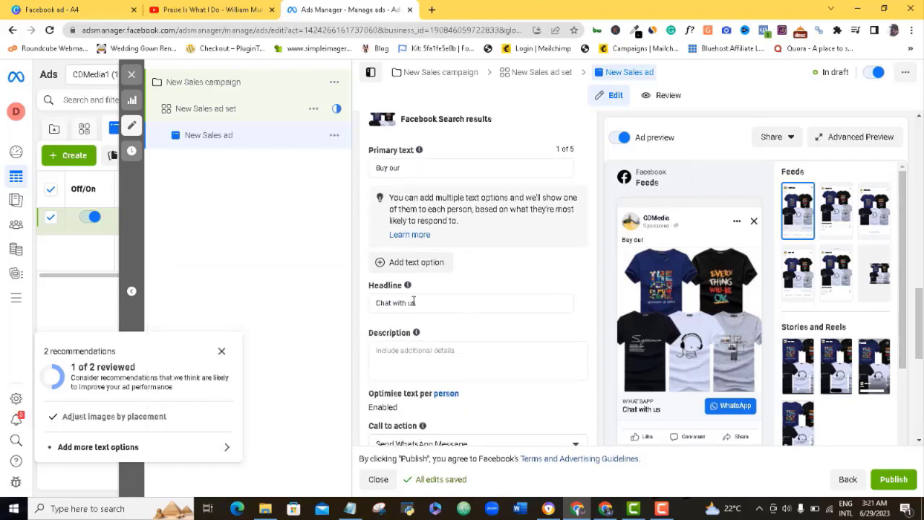
pyautogui.moveTo(413, 303); pyautogui.dragTo(376, 304)
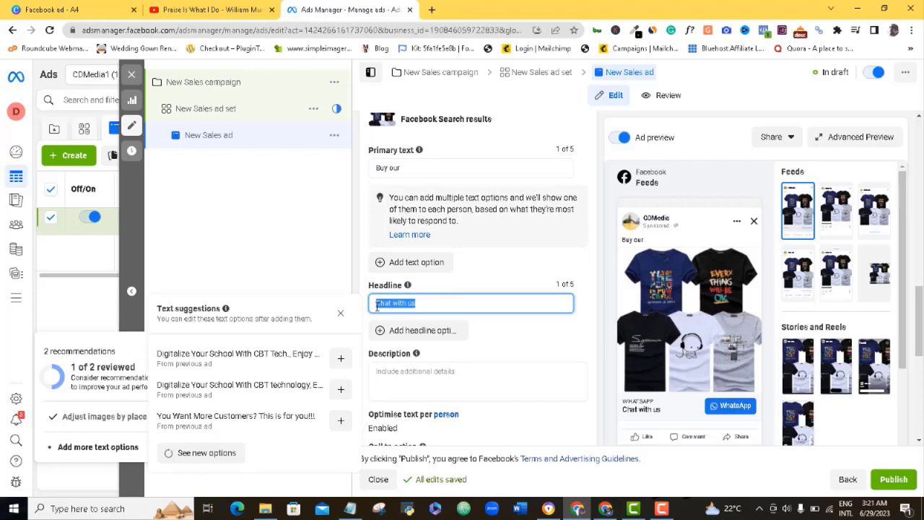
pyautogui.write('Make 100k')
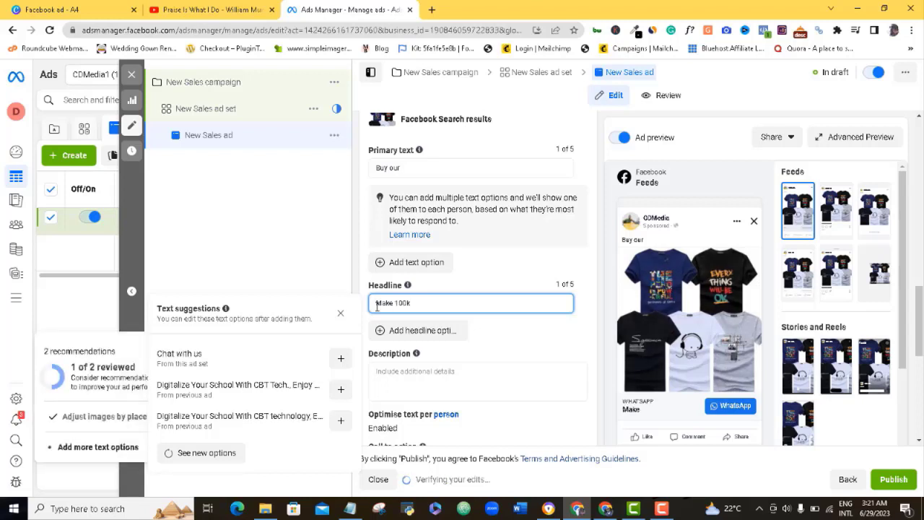
pyautogui.write(' Or ')
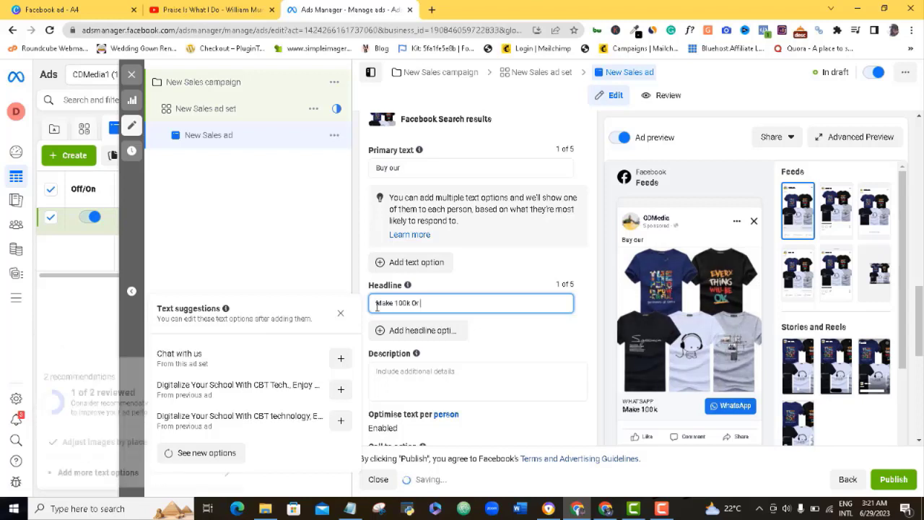
pyautogui.write('More Se')
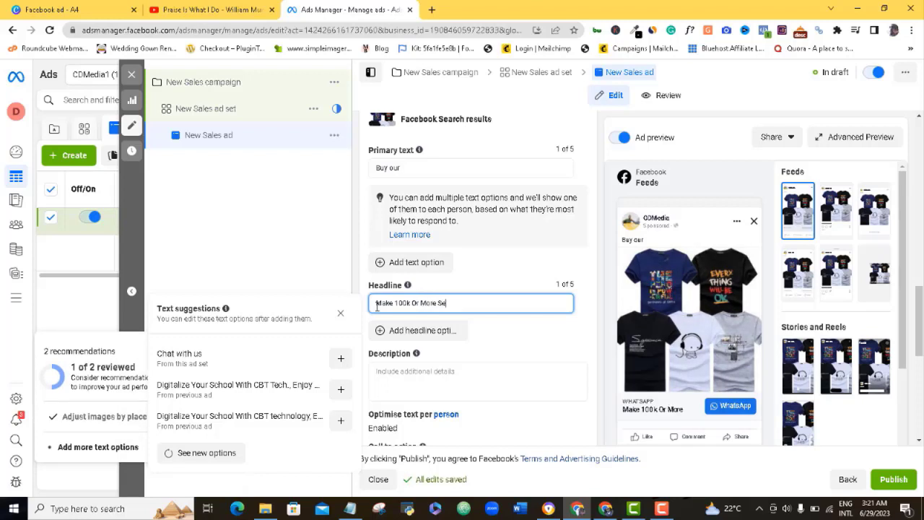
pyautogui.write('lling B')
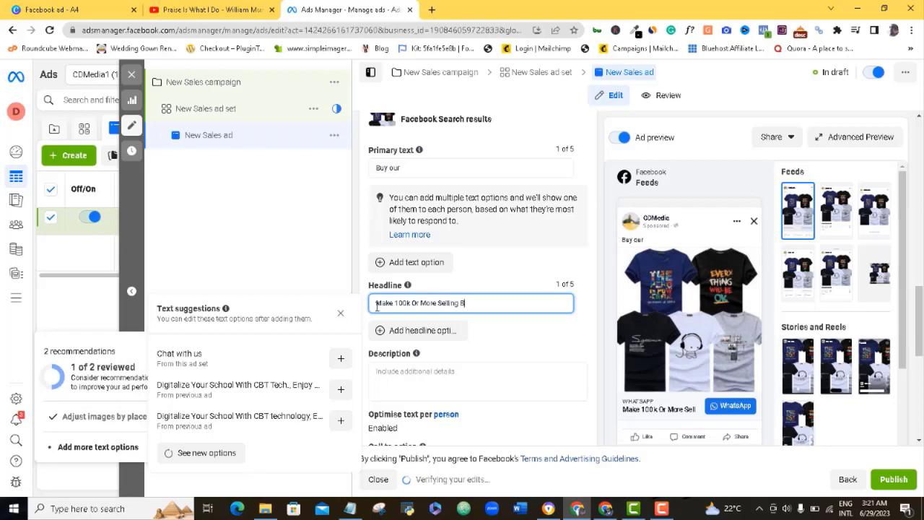
pyautogui.write('oxers')
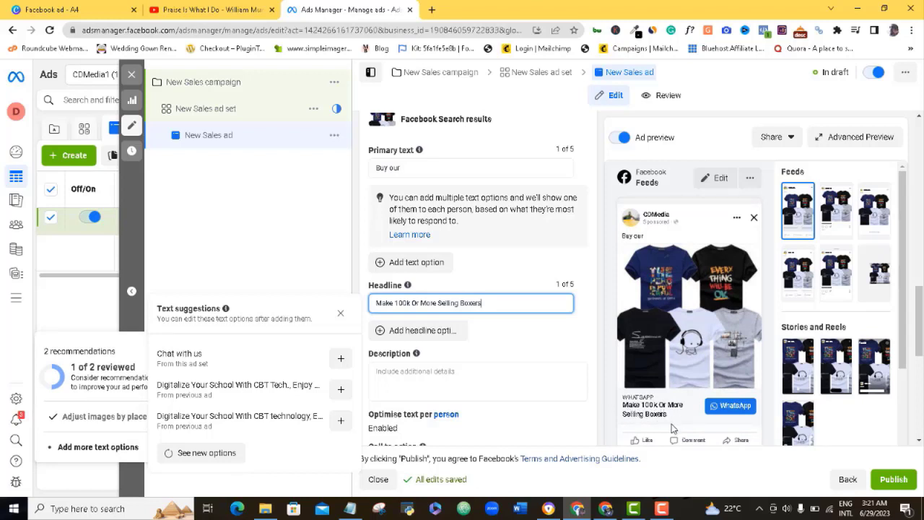
# Add "HOW I" at the start of the headline so it reads "HOW I Make 100k Or More Selling Boxers".
pyautogui.click(376, 302)
pyautogui.write('HOW ')
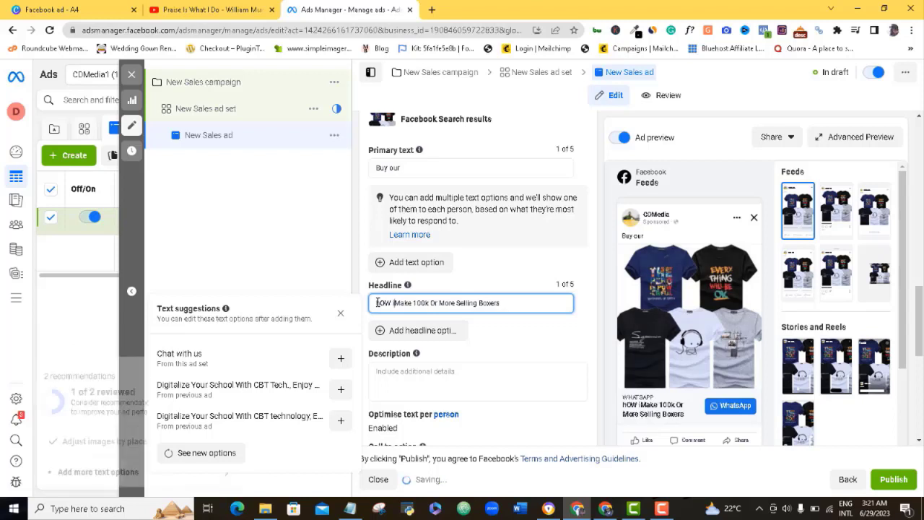
pyautogui.write('I')
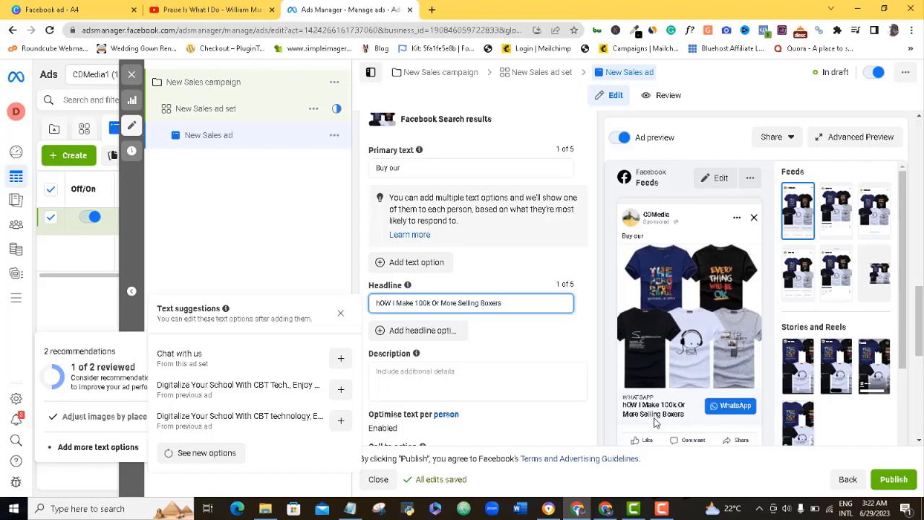
pyautogui.click(379, 303)
pyautogui.press('BackSpace')
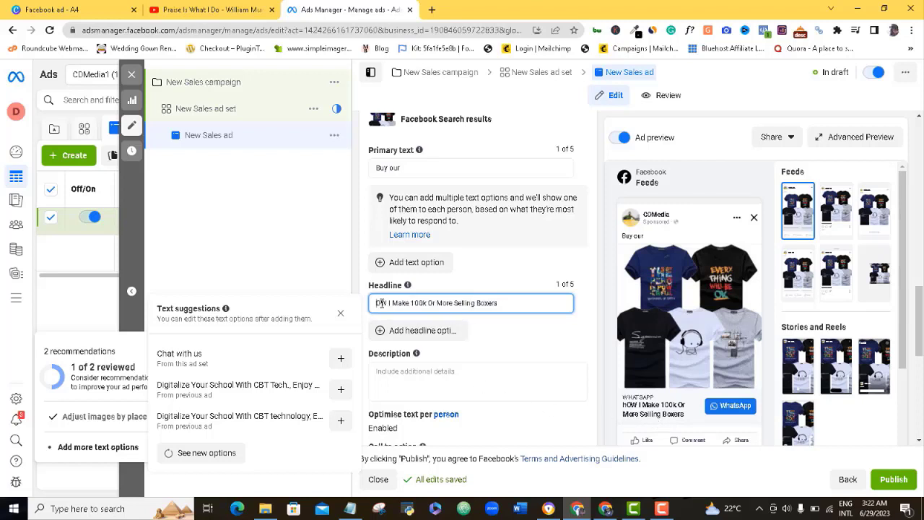
pyautogui.write('H')
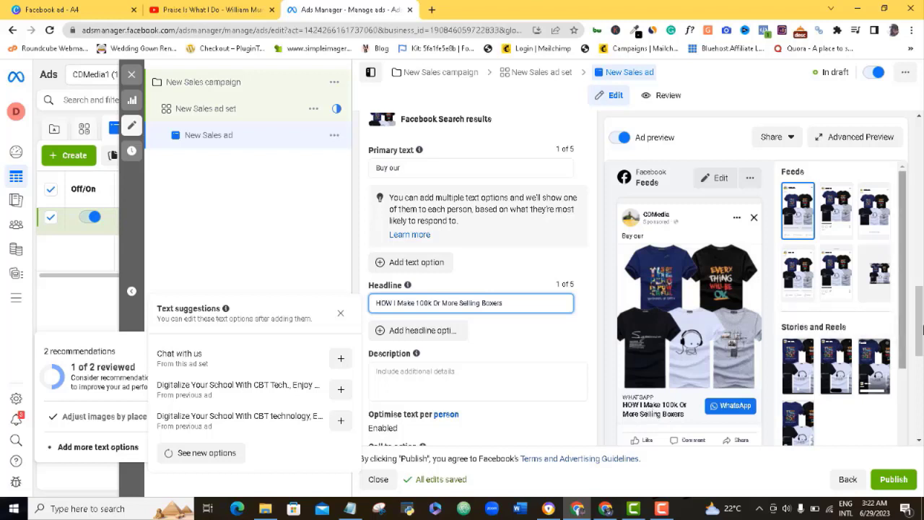
# Replace the ad's primary text with "I started selling quality boxers in 2022".
pyautogui.scroll(1, 919, 310)
pyautogui.moveTo(919, 311); pyautogui.dragTo(917, 332)
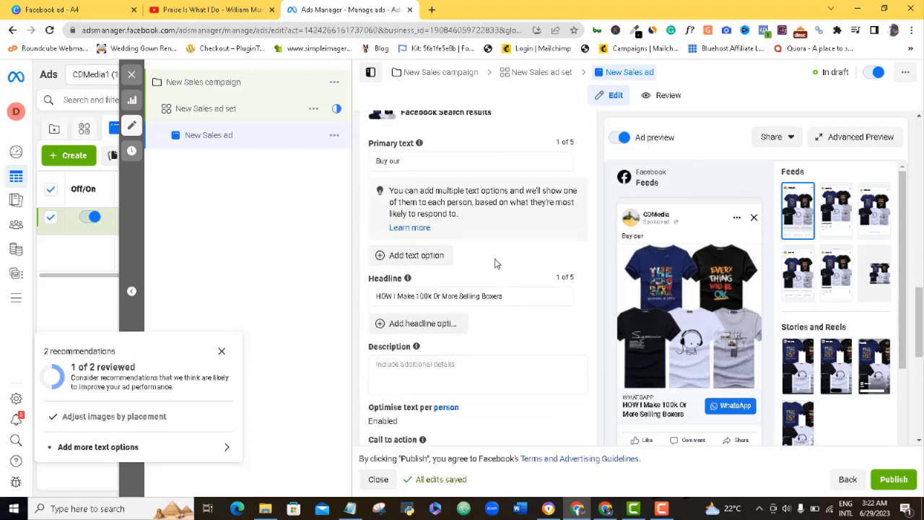
pyautogui.click(427, 160)
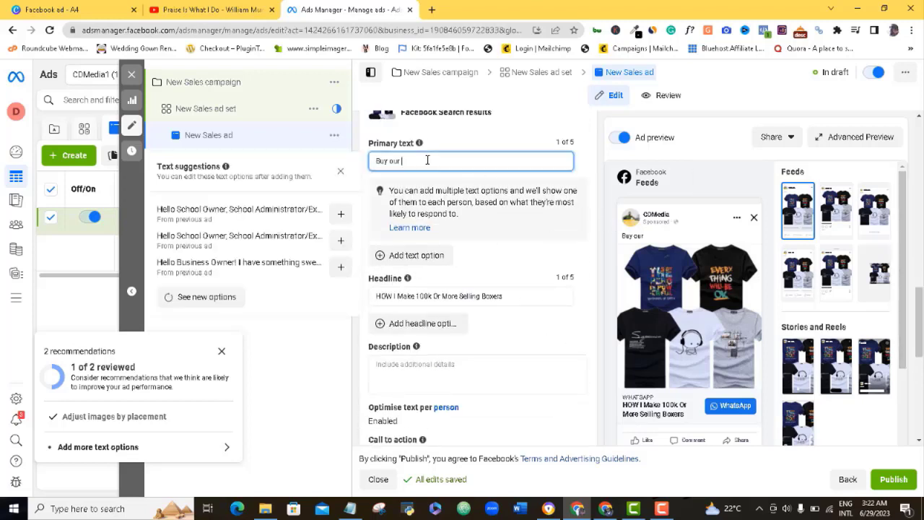
pyautogui.press('BackSpace')
pyautogui.press('BackSpace')
pyautogui.press('BackSpace')
pyautogui.press('BackSpace')
pyautogui.press('BackSpace')
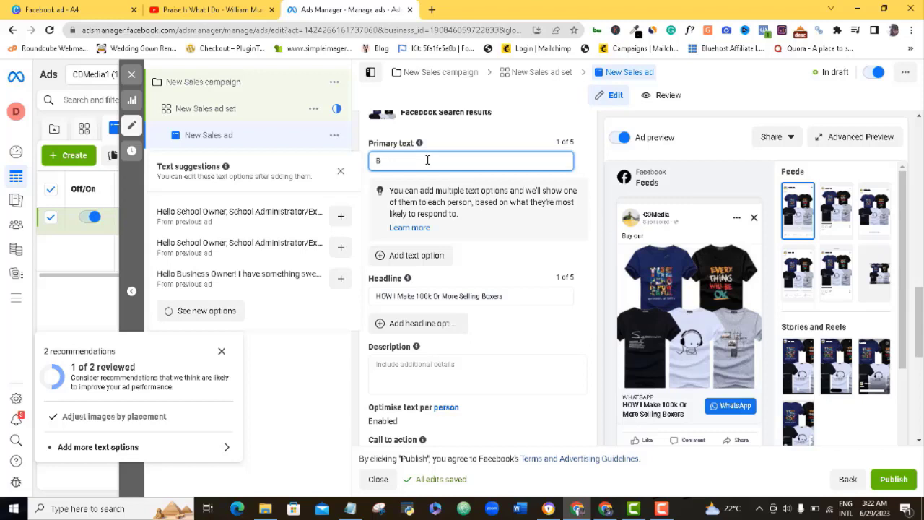
pyautogui.press('BackSpace')
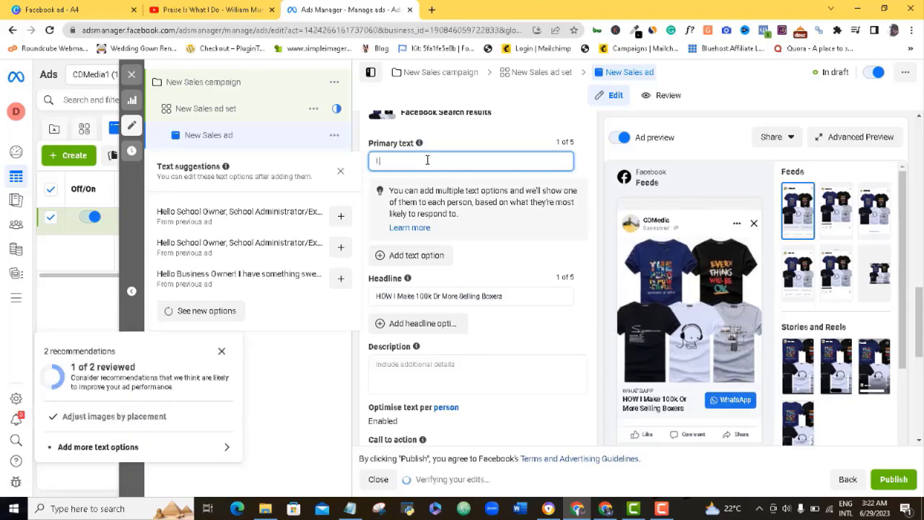
pyautogui.write('I started selling')
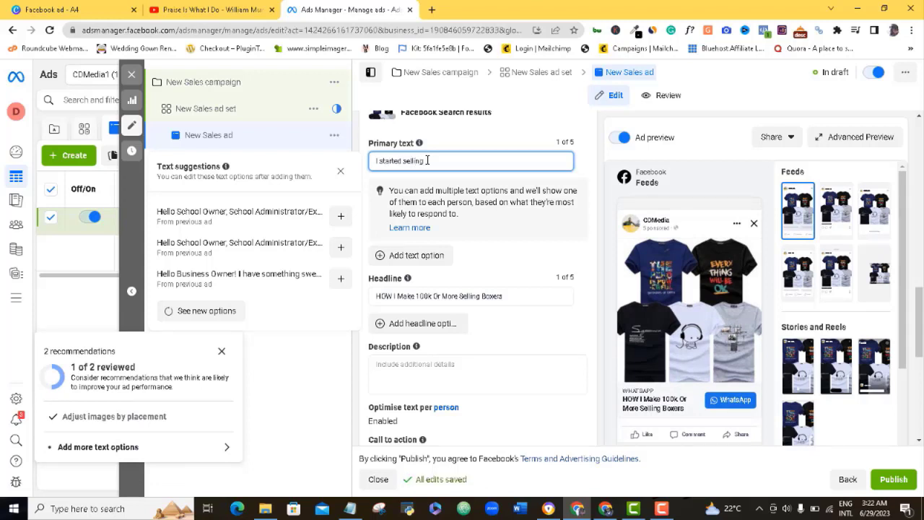
pyautogui.write(' gua')
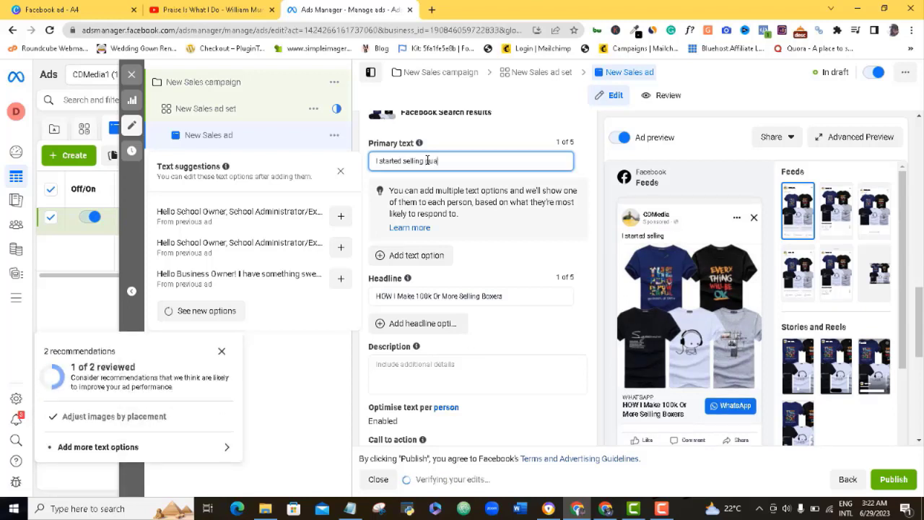
pyautogui.write('lity boxers ')
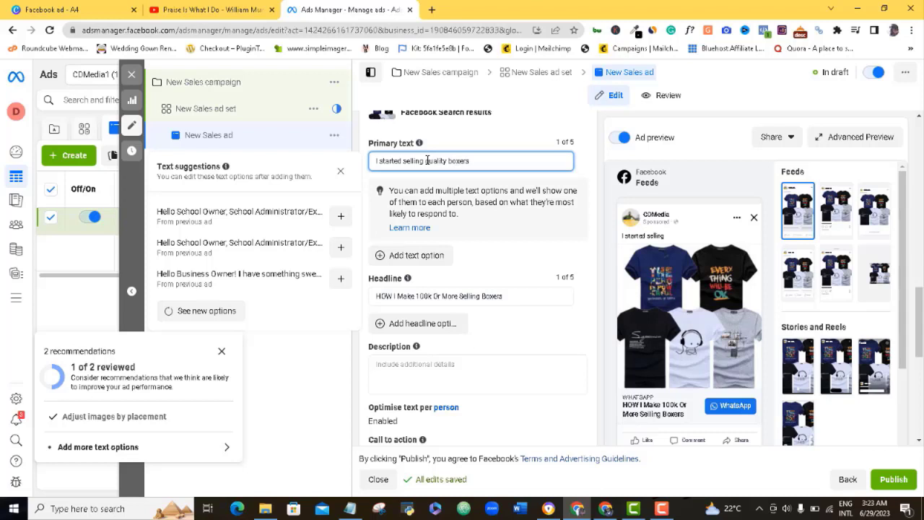
pyautogui.write('in 2022')
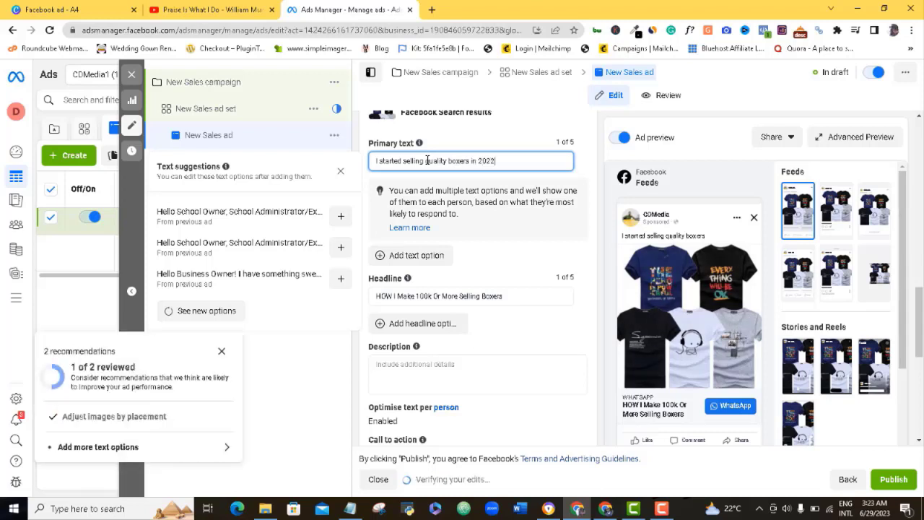
# Continue the primary text with "and in less than 2 years, I have banked over N500,000 just doing this business.".
pyautogui.write(' and in less than')
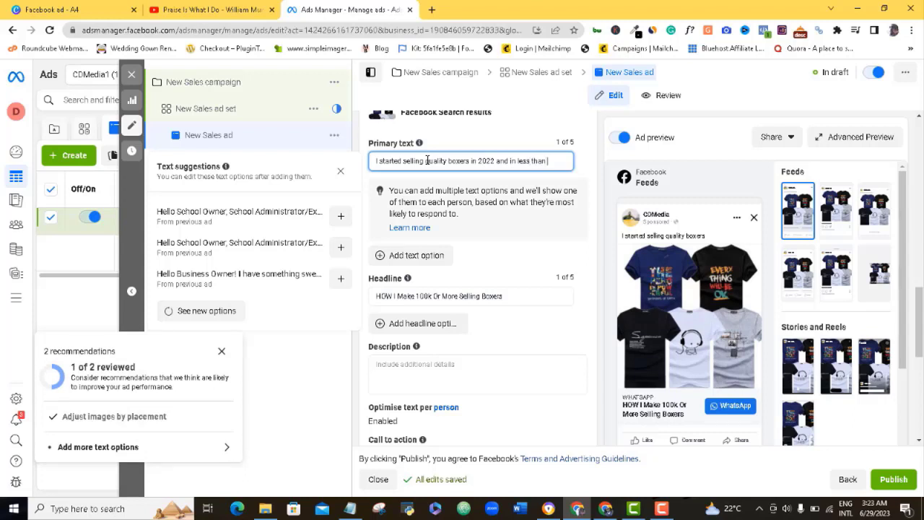
pyautogui.write(' 2 ye')
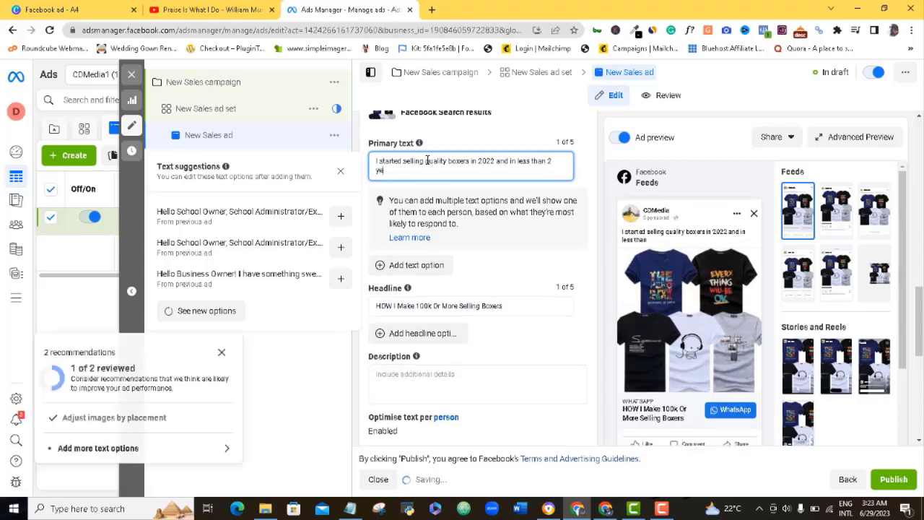
pyautogui.write('ars, I have')
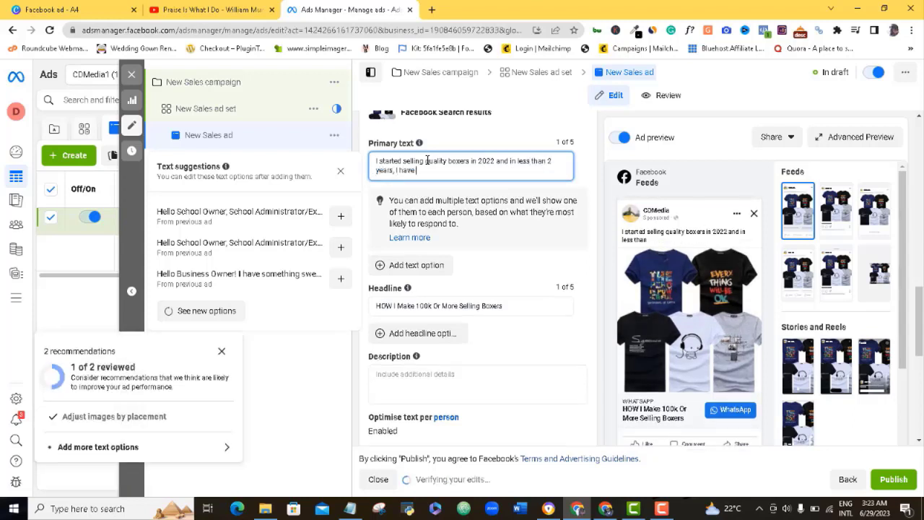
pyautogui.write(' banked o')
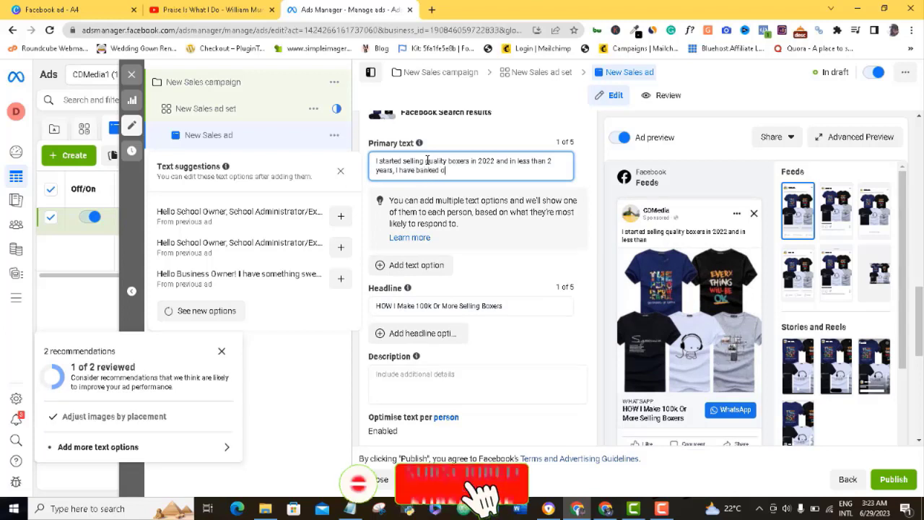
pyautogui.write('ver 500')
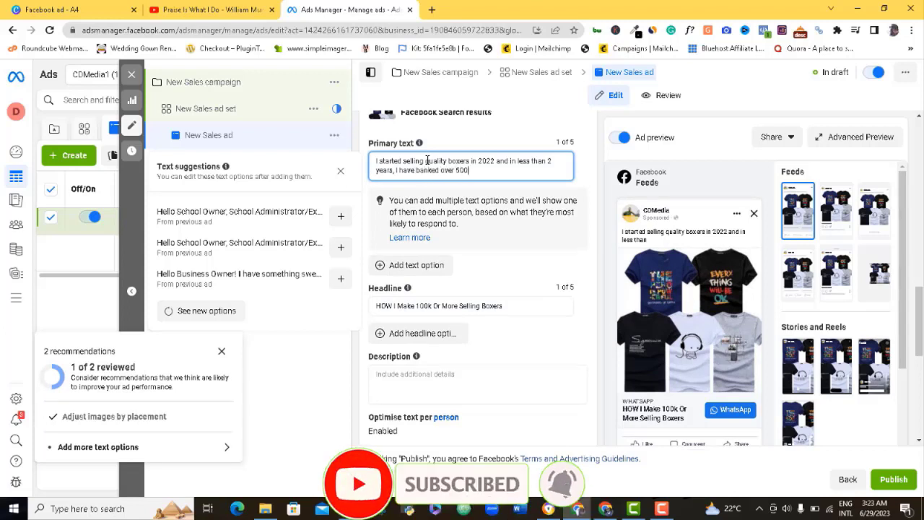
pyautogui.write(',0')
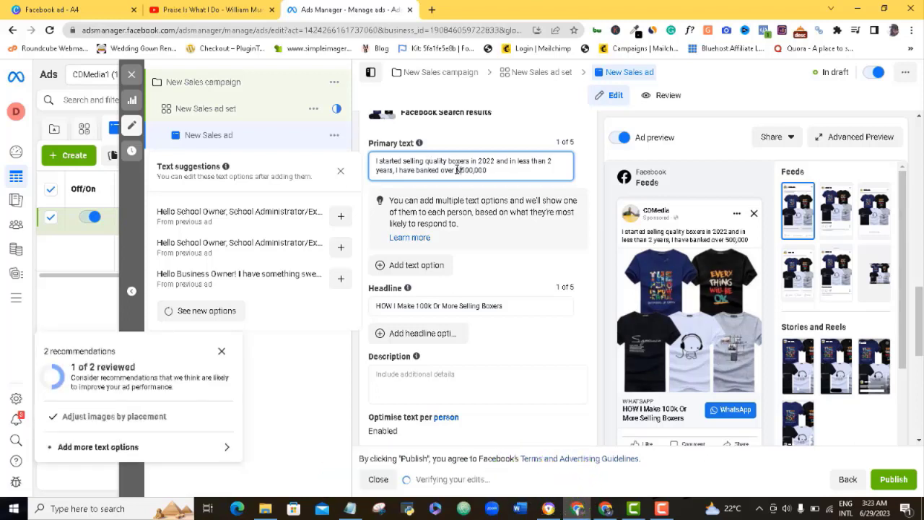
pyautogui.click(456, 169)
pyautogui.write('N')
pyautogui.press('End')
pyautogui.write('.Just')
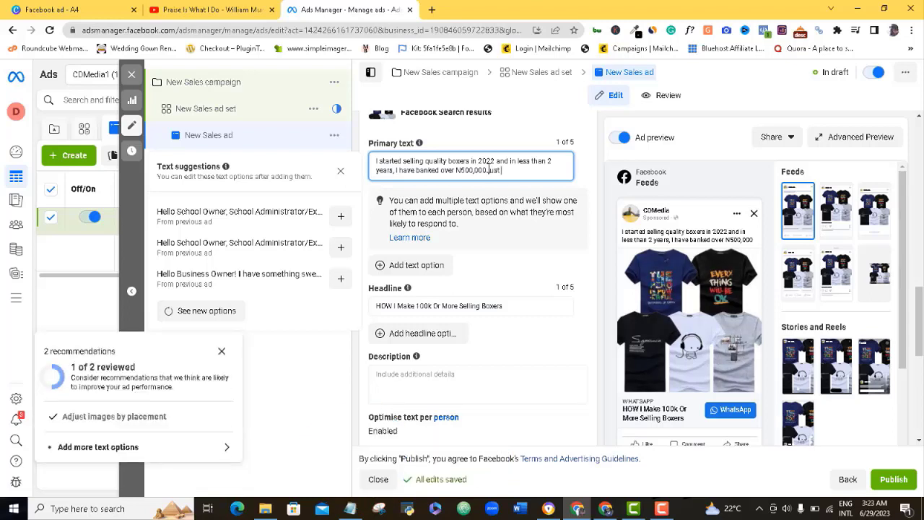
pyautogui.write(' doing this business')
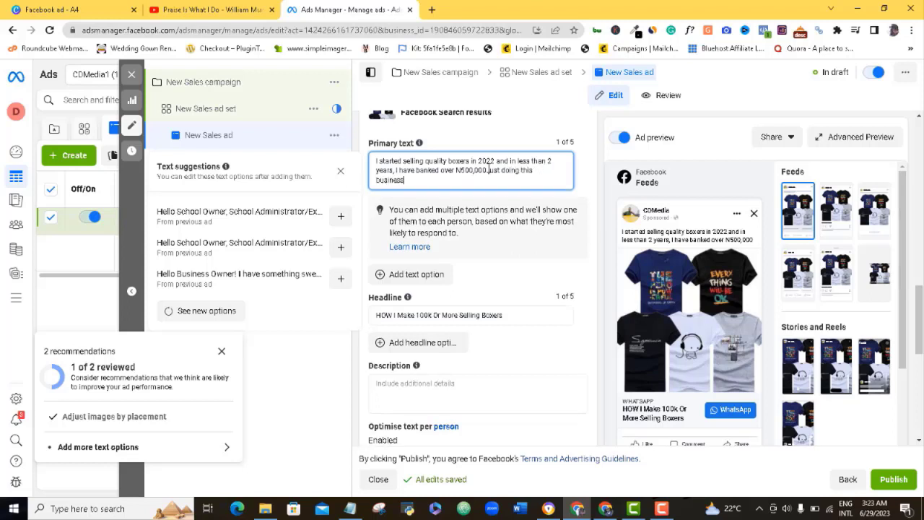
pyautogui.write('.')
# Add a second paragraph to the primary text: "Let me show you how you too can start this same business with little or no initial startup".
pyautogui.press('Return')
pyautogui.press('Return')
pyautogui.write('Let m')
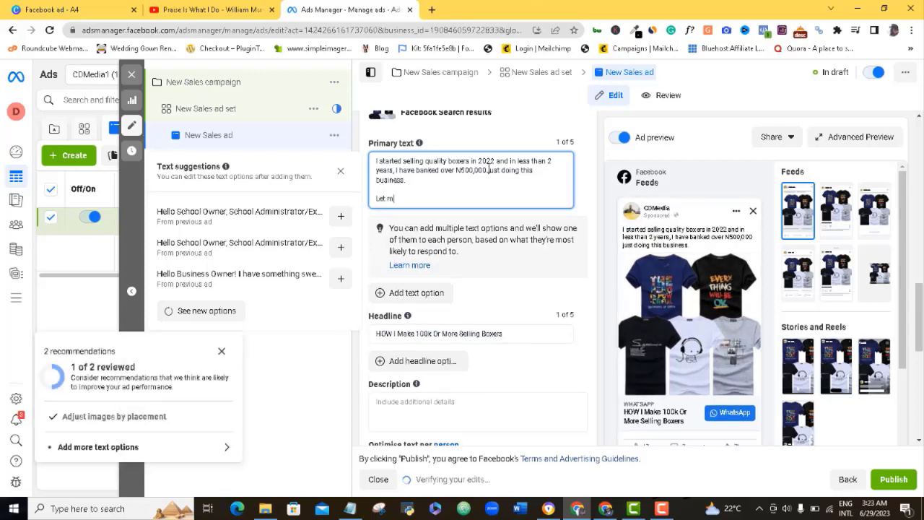
pyautogui.write('e show you how ')
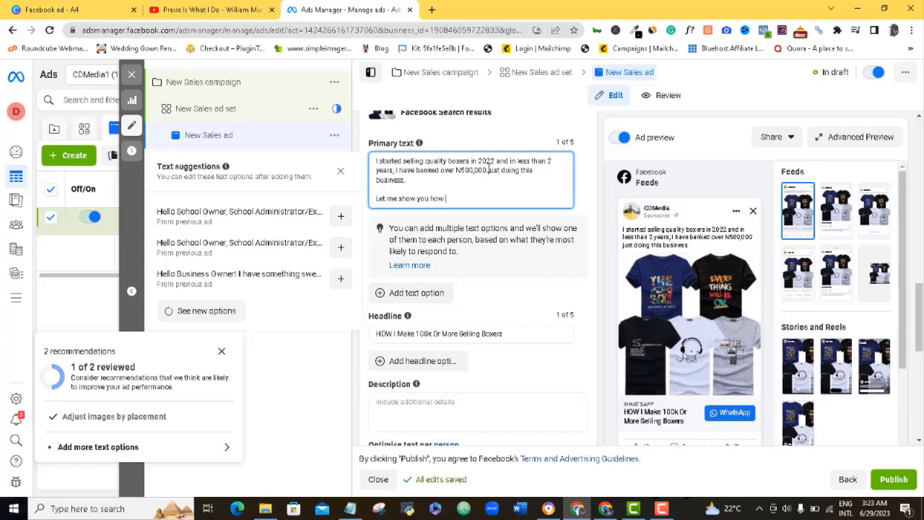
pyautogui.write('you too can start this same busin')
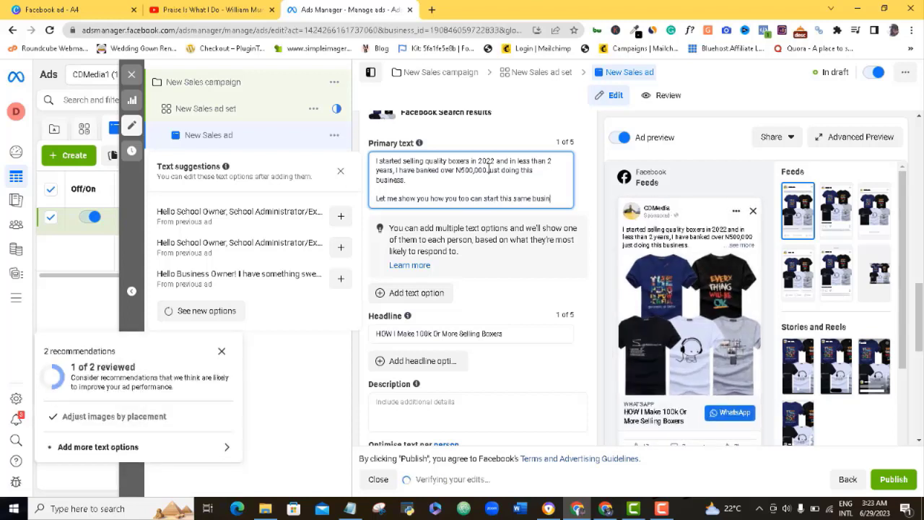
pyautogui.write('ess with ')
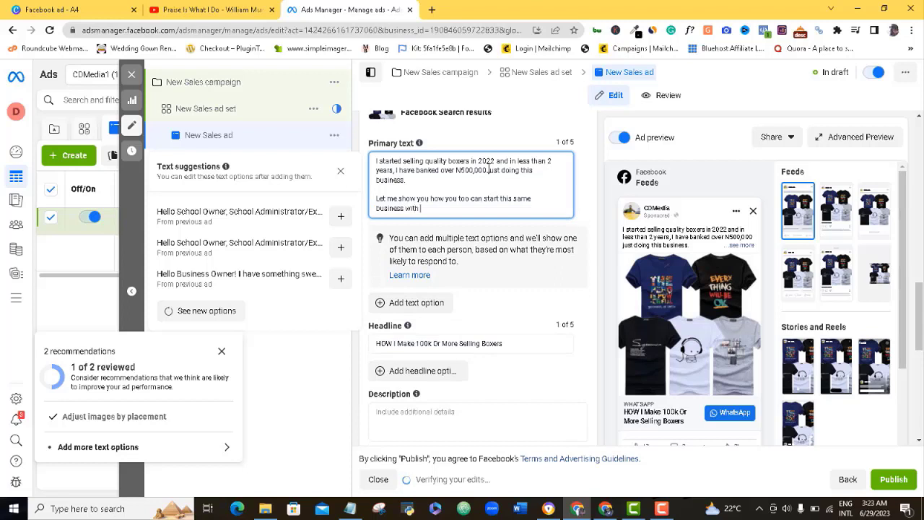
pyautogui.write('little o')
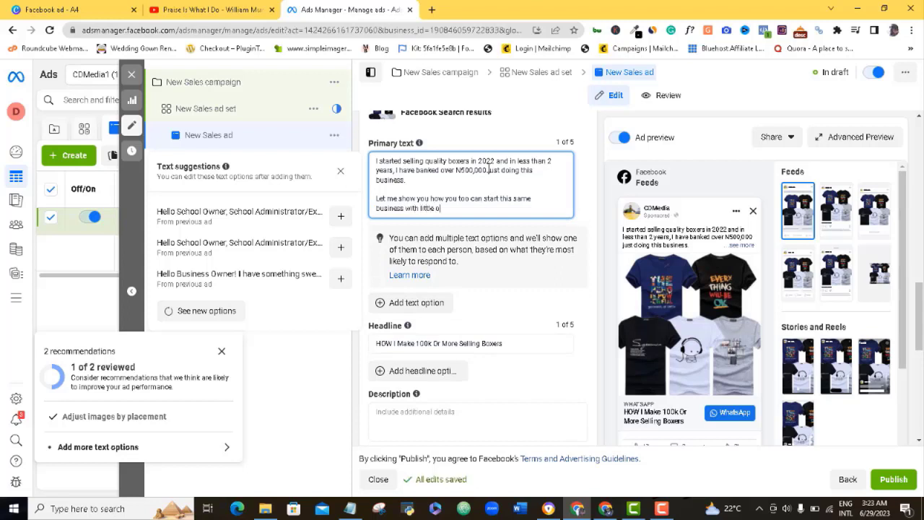
pyautogui.write('r no initial startup')
pyautogui.press('Return')
pyautogui.press('Return')
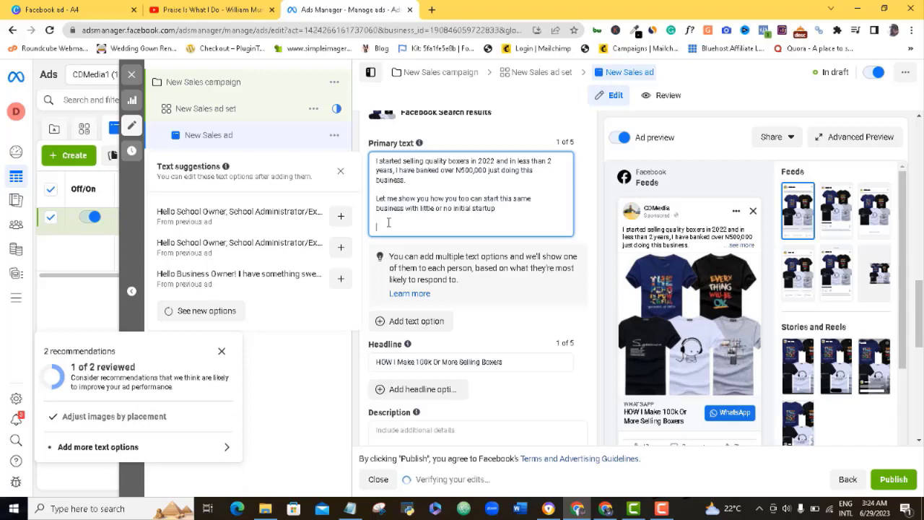
# Add the closing paragraph "Click this whatsapp link if you are interested and I will see you there!" to the primary text.
pyautogui.write('Click thi')
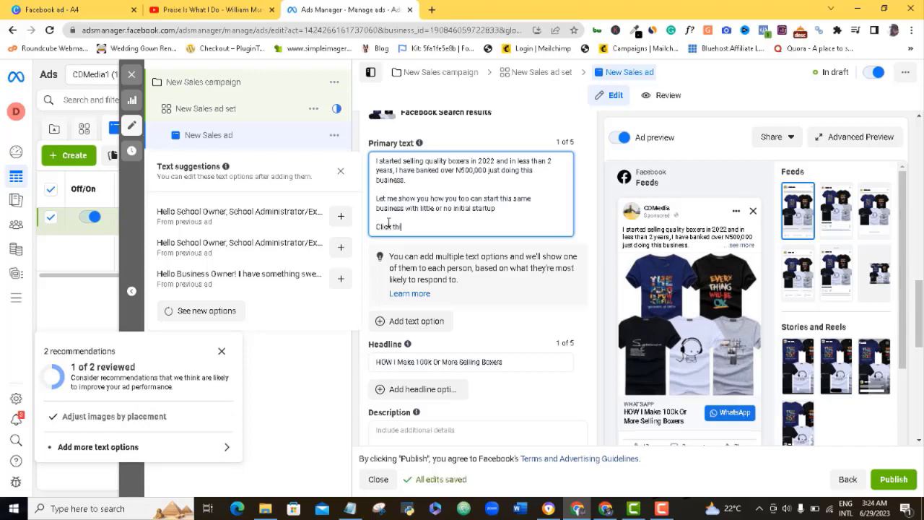
pyautogui.write('s whatsapp link if you are')
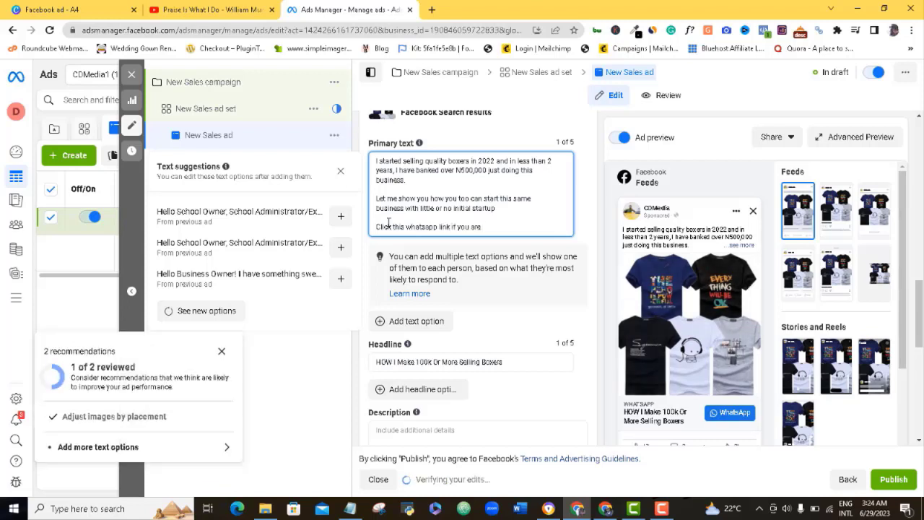
pyautogui.write(' interested and I will see you ')
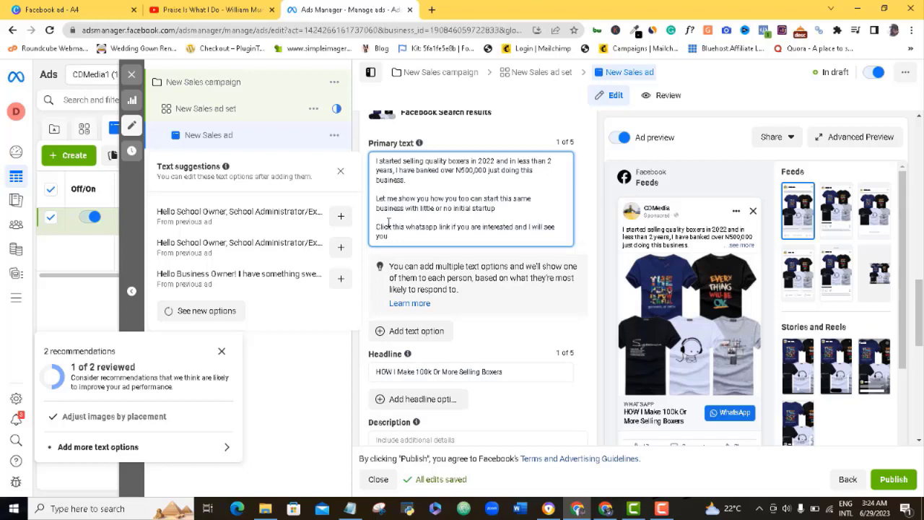
pyautogui.write('there!')
pyautogui.scroll(-3, 842, 315)
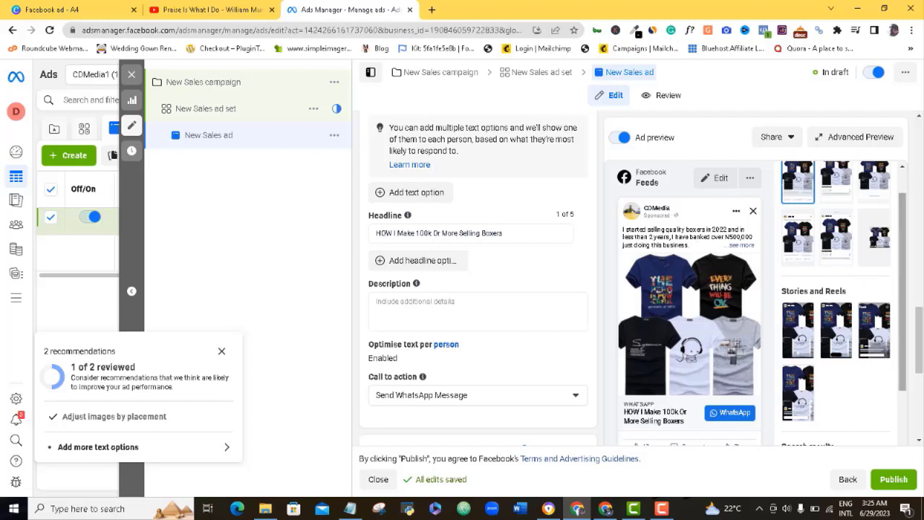
pyautogui.scroll(-1, 918, 338)
pyautogui.moveTo(918, 337); pyautogui.dragTo(866, 133)
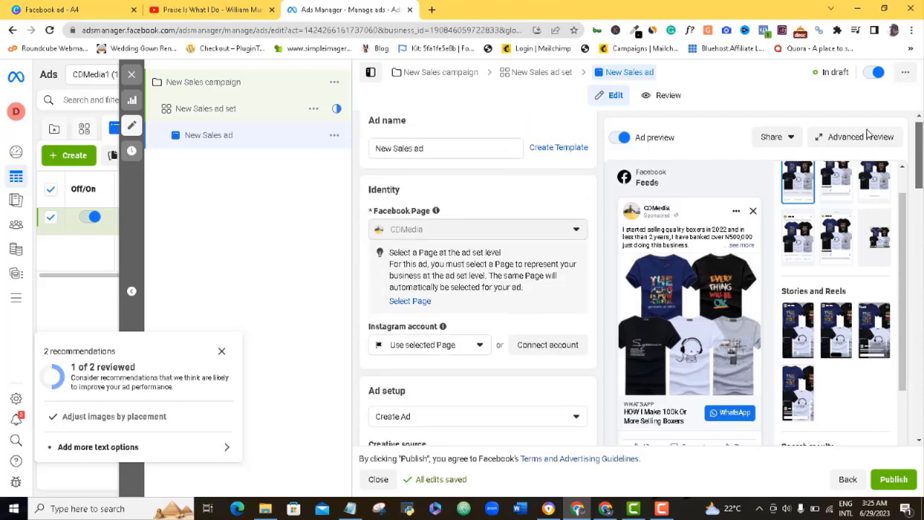